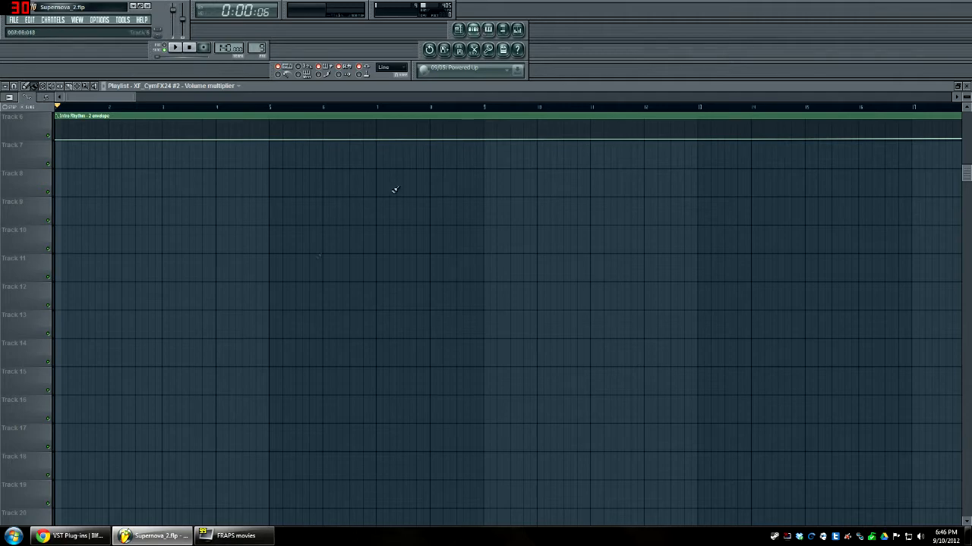
- Play the arrangement from the start to hear the Intro Rhythm pattern, and stop playback
scroll(393, 189, up, 5)
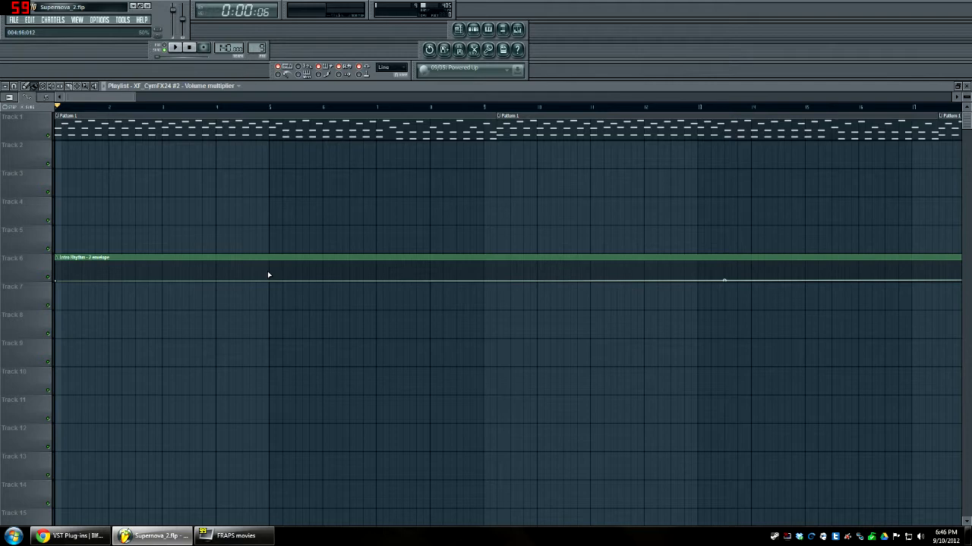
key(space)
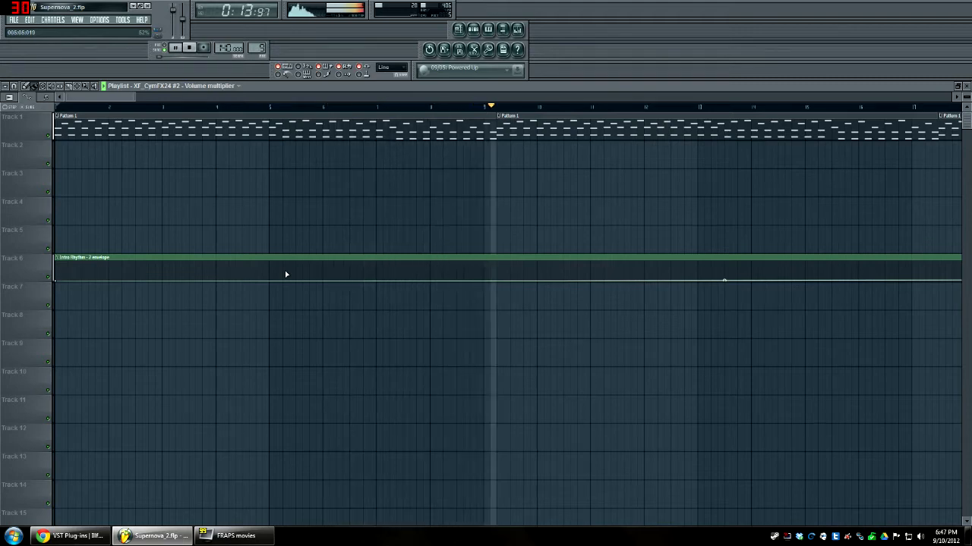
key(space)
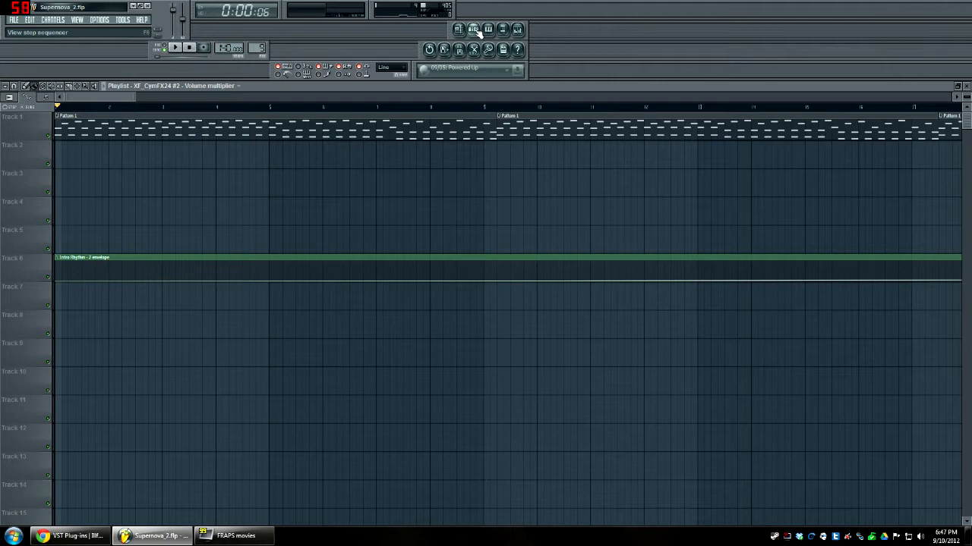
- Examine the Intro Rhythm notes of Pattern 1 in the piano roll and close it
double_click(124, 130)
drag(351, 138, 459, 144)
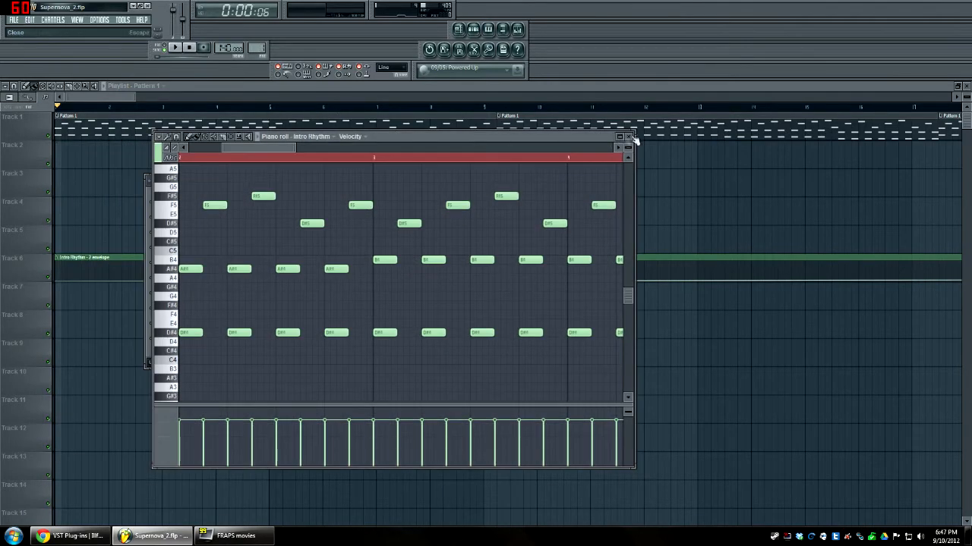
click(628, 149)
- Show the mixer and the step sequencer, and arrange both windows over the playlist
click(519, 31)
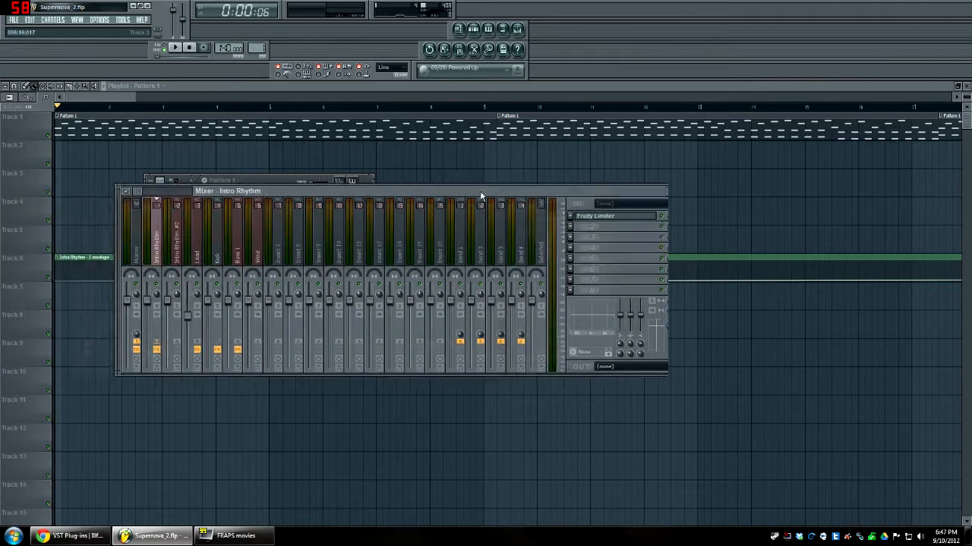
drag(424, 188, 446, 208)
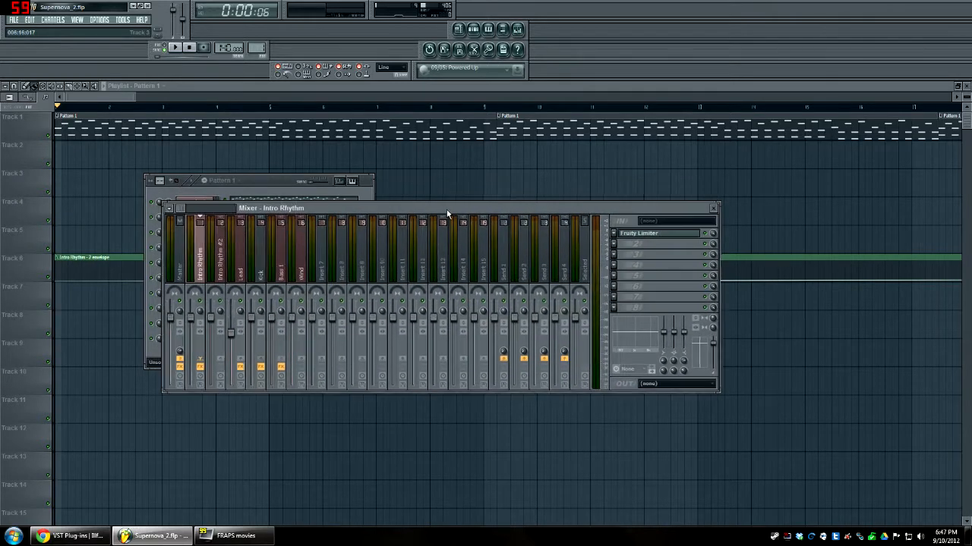
click(473, 28)
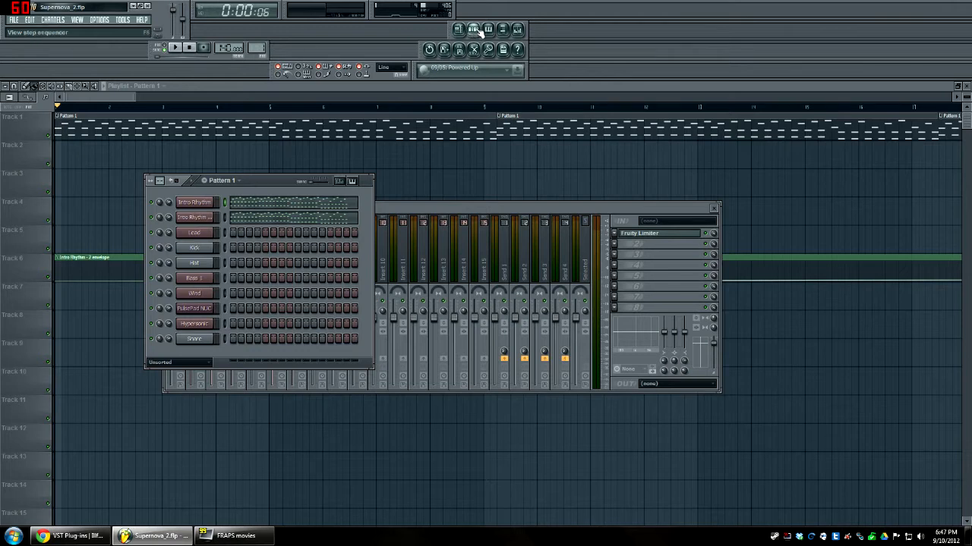
drag(252, 179, 355, 134)
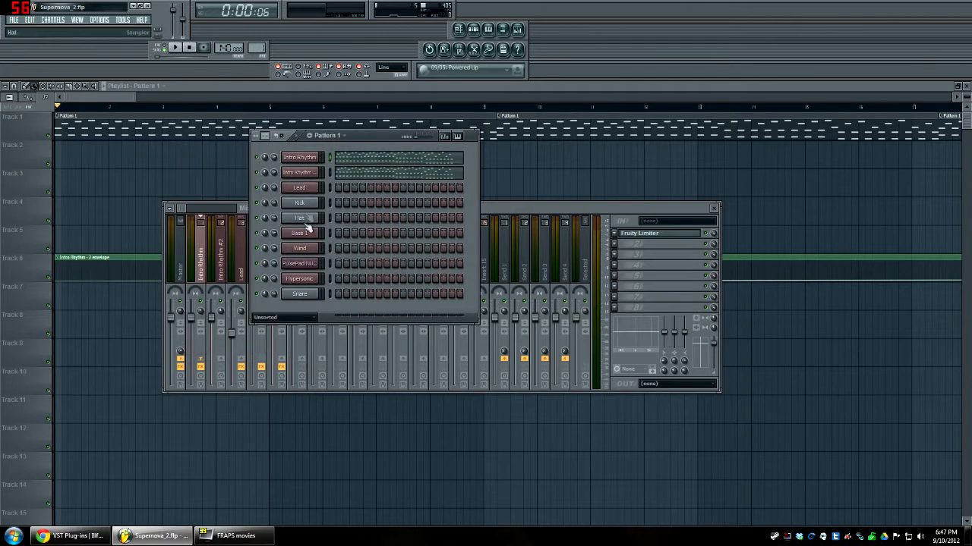
- Open the Massive synth of the Intro Rhythm channel and place its window in the middle of the workspace
click(300, 163)
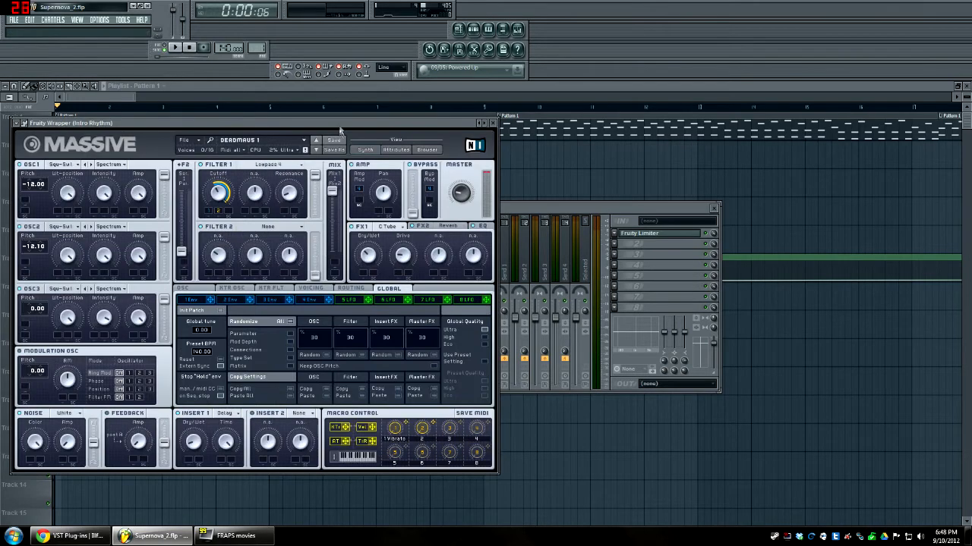
drag(341, 123, 499, 152)
drag(590, 157, 605, 135)
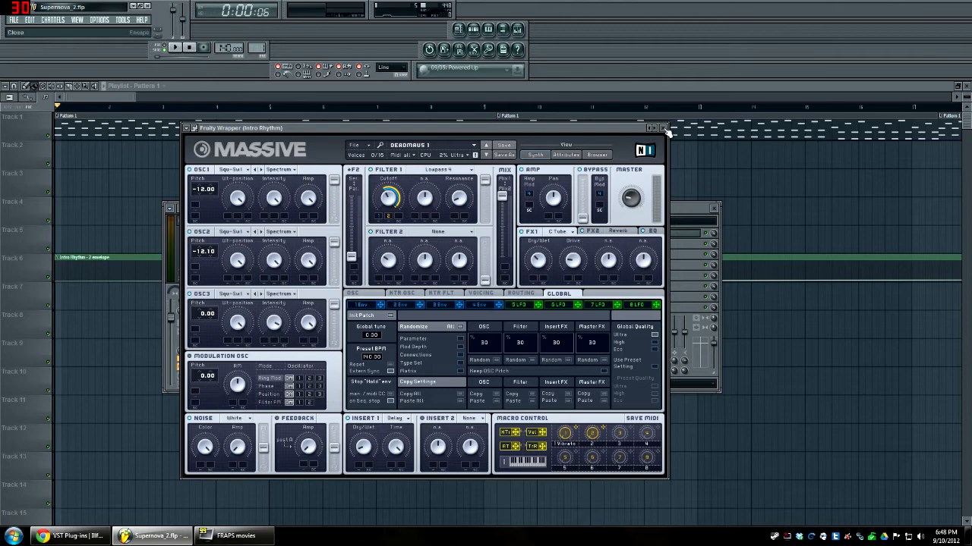
click(665, 131)
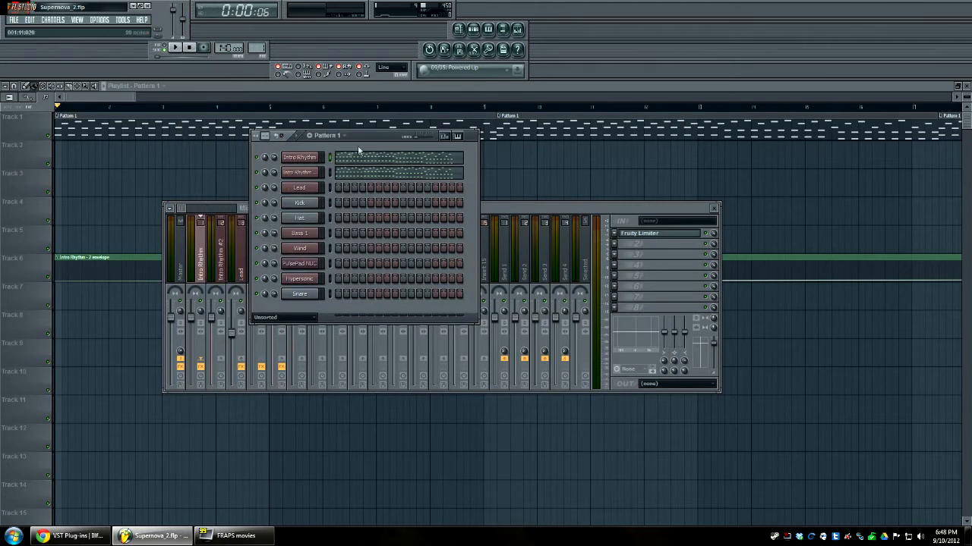
click(309, 163)
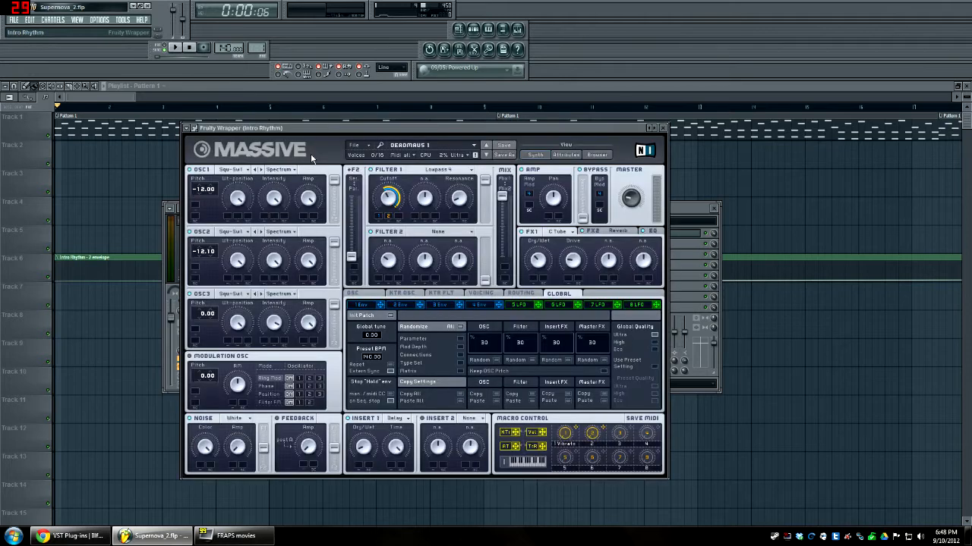
- Bring the mixer forward and link the selected Intro Rhythm channel to the Intro Rhythm mixer track
click(685, 214)
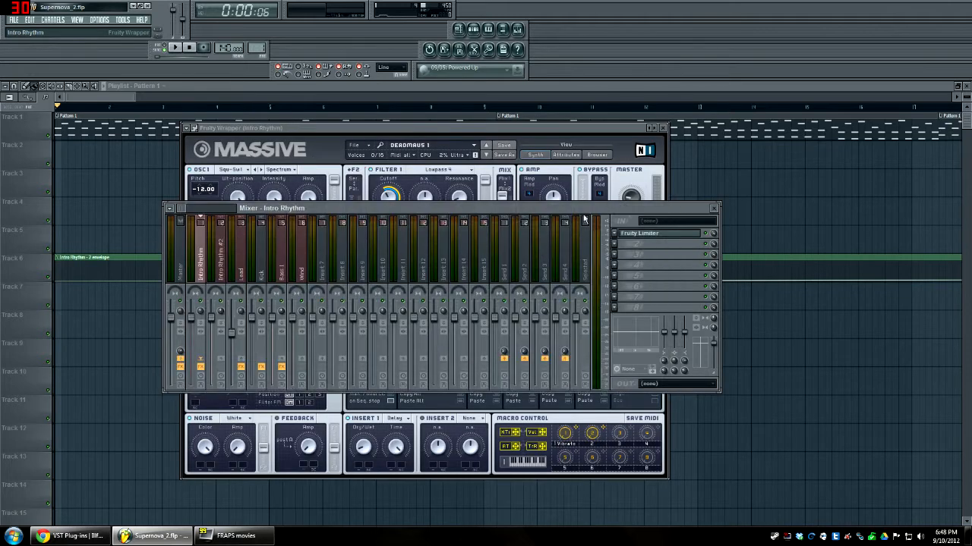
right_click(205, 254)
mouse_move(228, 256)
click(322, 253)
right_click(201, 247)
mouse_move(232, 252)
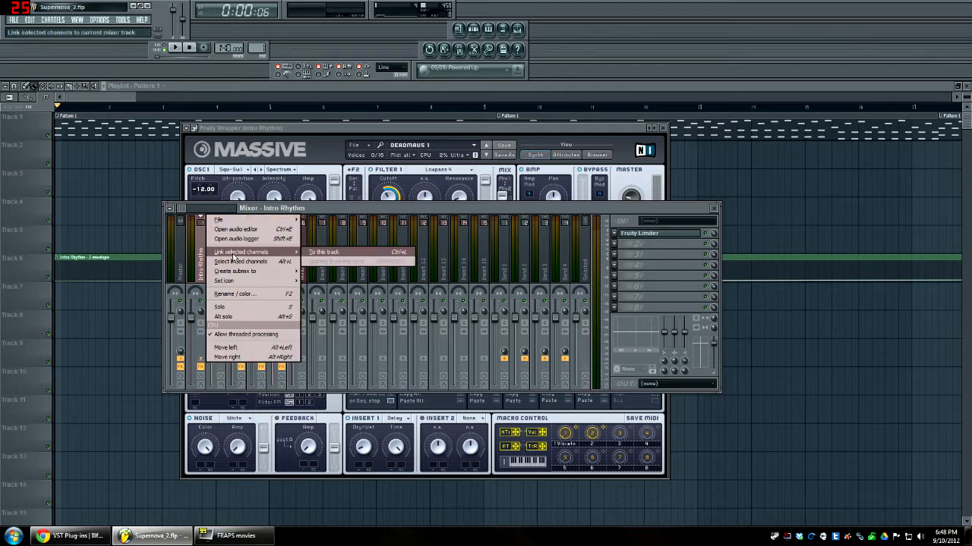
click(322, 254)
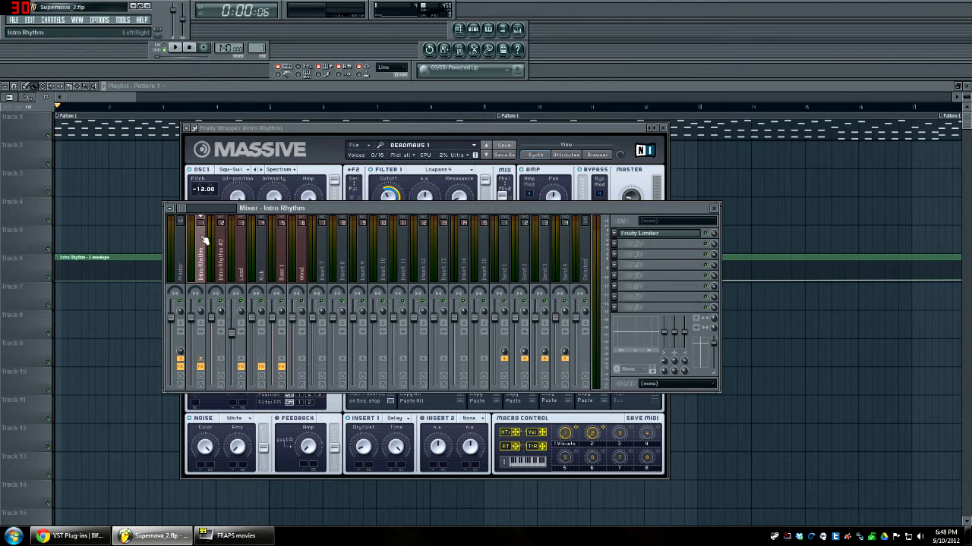
- View the Fruity Limiter loaded on the Intro Rhythm mixer track, and close its window
click(640, 233)
drag(226, 154, 419, 204)
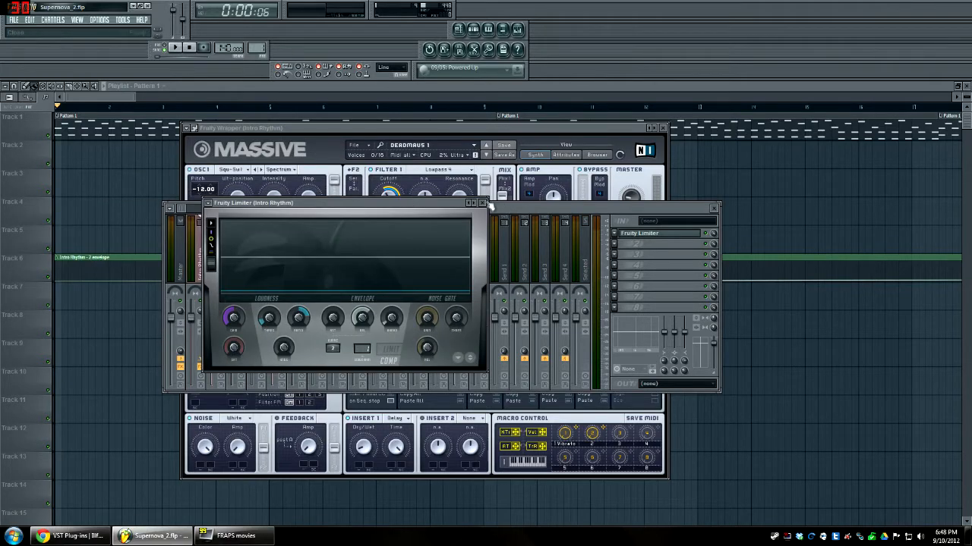
click(481, 202)
drag(524, 209, 513, 214)
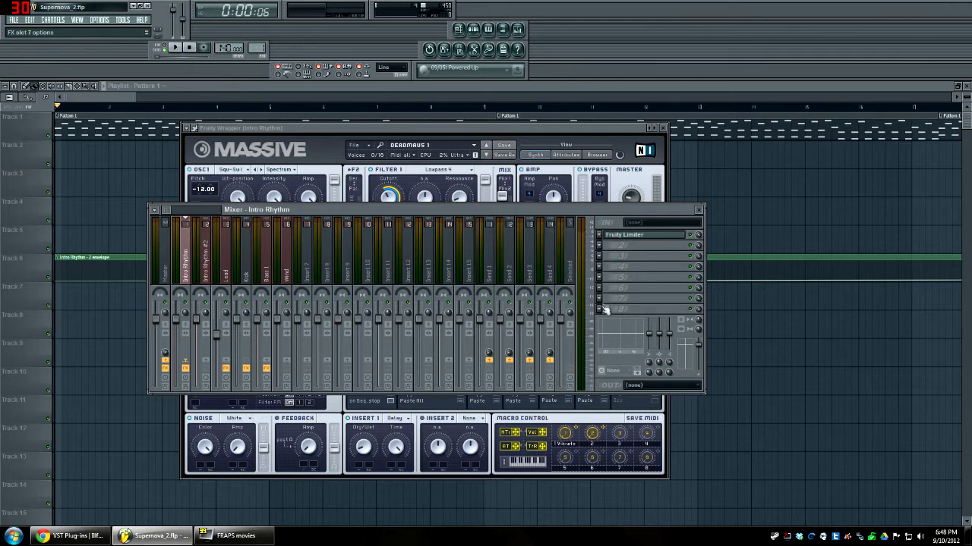
click(599, 248)
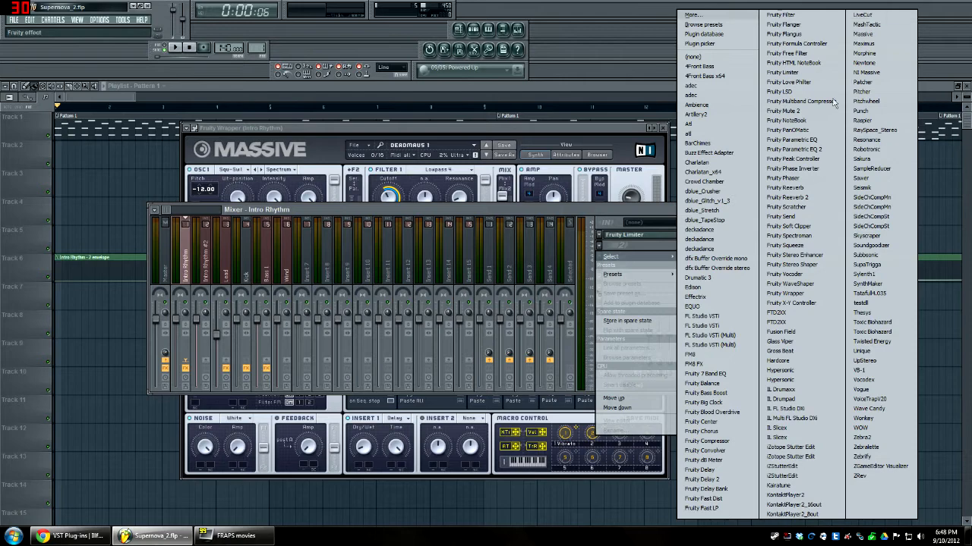
click(781, 341)
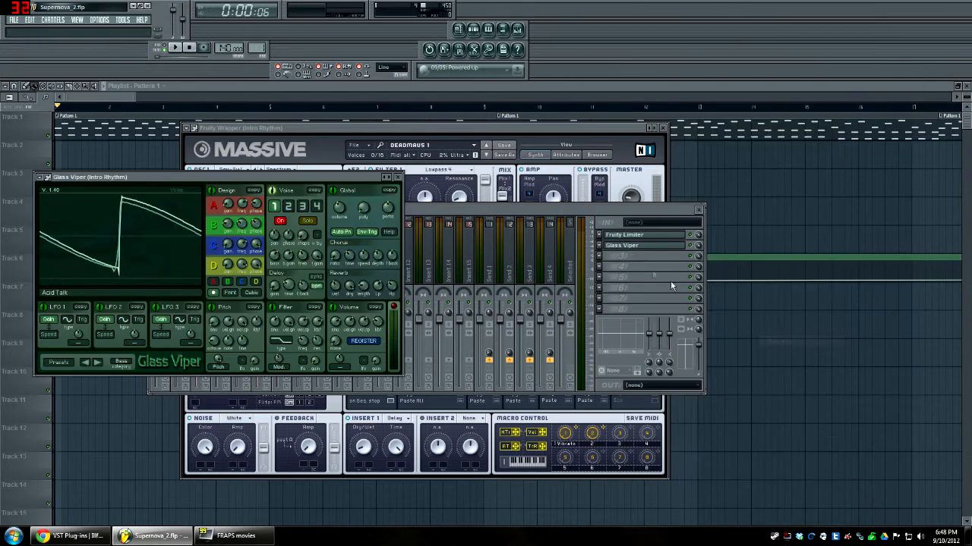
click(397, 177)
- Load Gross Beat into the second effect slot of the Intro Rhythm mixer track and close the mixer
click(600, 245)
mouse_move(623, 256)
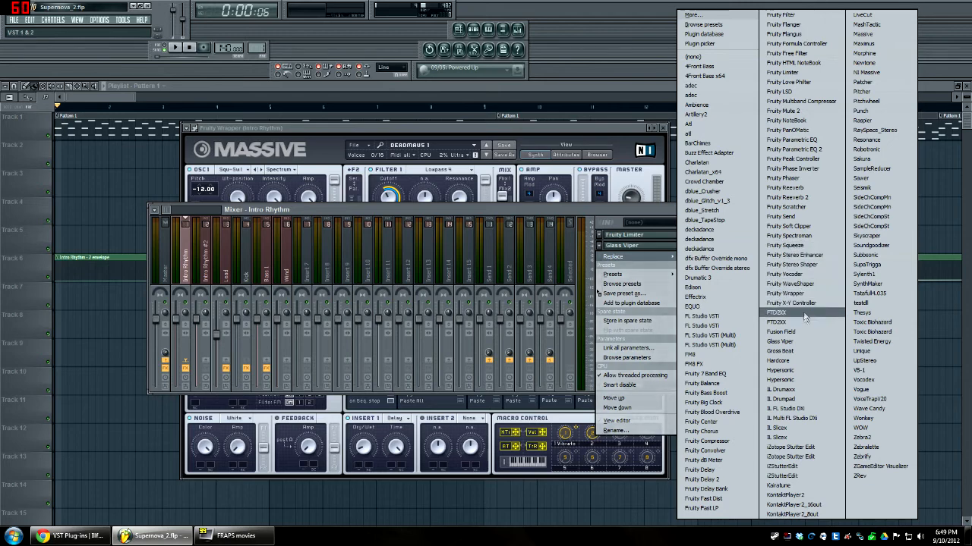
click(797, 353)
drag(338, 167, 511, 177)
click(698, 210)
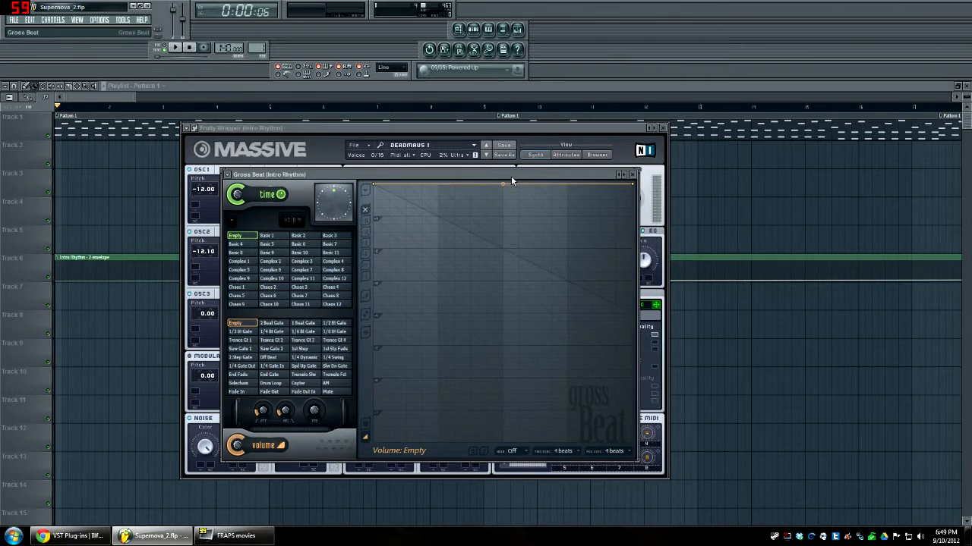
- Compare Gross Beat's Basic, Complex and Chaos time presets and select Basic 10
click(301, 253)
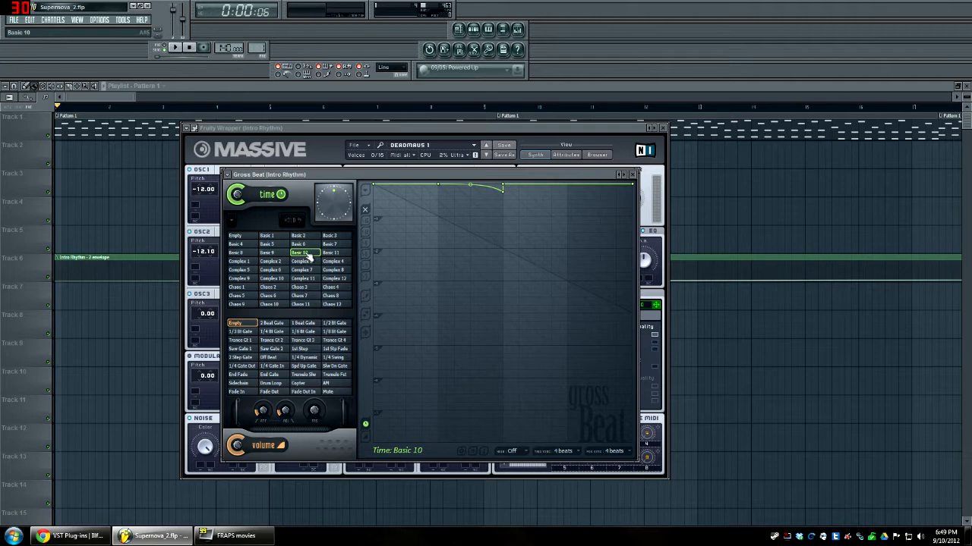
click(237, 236)
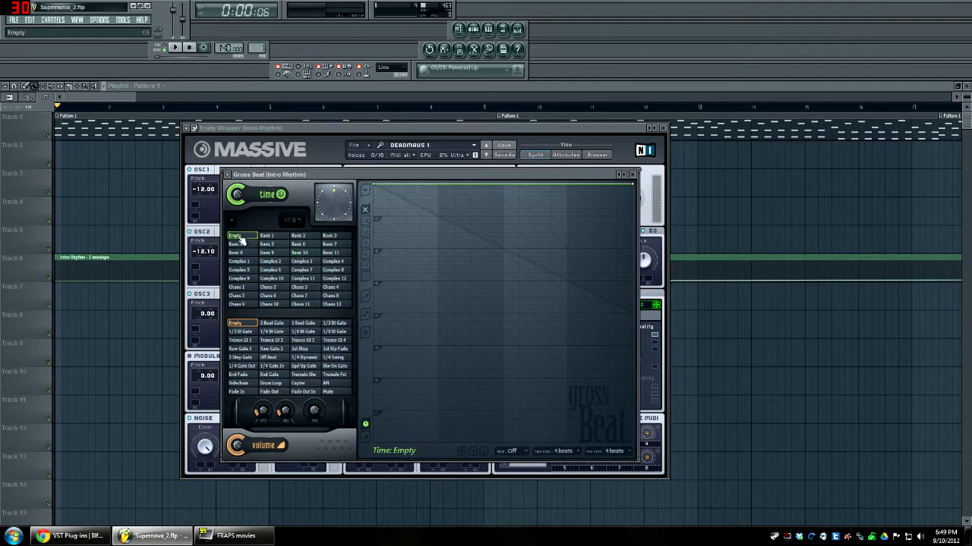
click(241, 262)
click(285, 245)
click(285, 262)
click(287, 279)
click(299, 244)
click(308, 279)
click(328, 246)
click(332, 263)
click(337, 286)
click(339, 295)
click(337, 254)
click(335, 237)
click(297, 246)
click(299, 255)
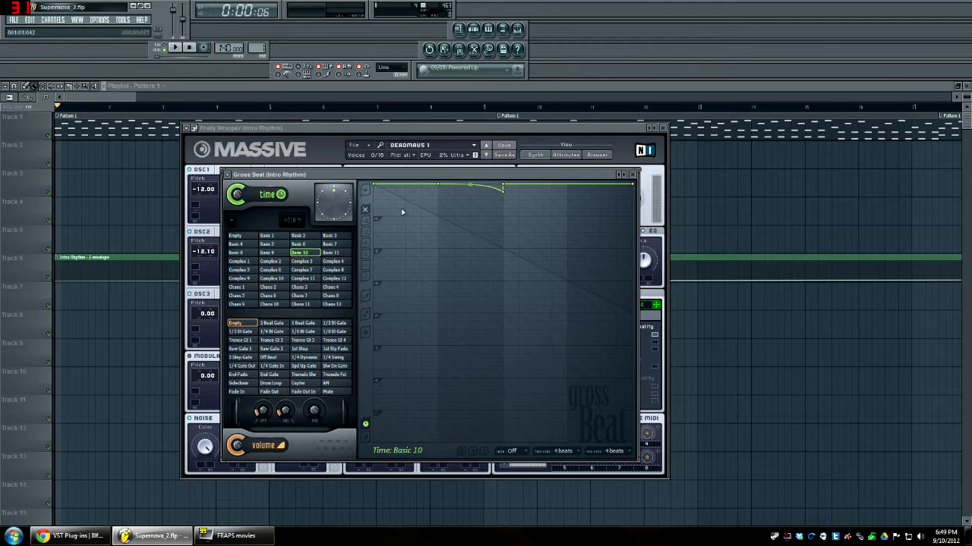
- Shift the Gross Beat window aside and play the song to hear the time effect, stopping playback after a few bars
drag(418, 172, 399, 173)
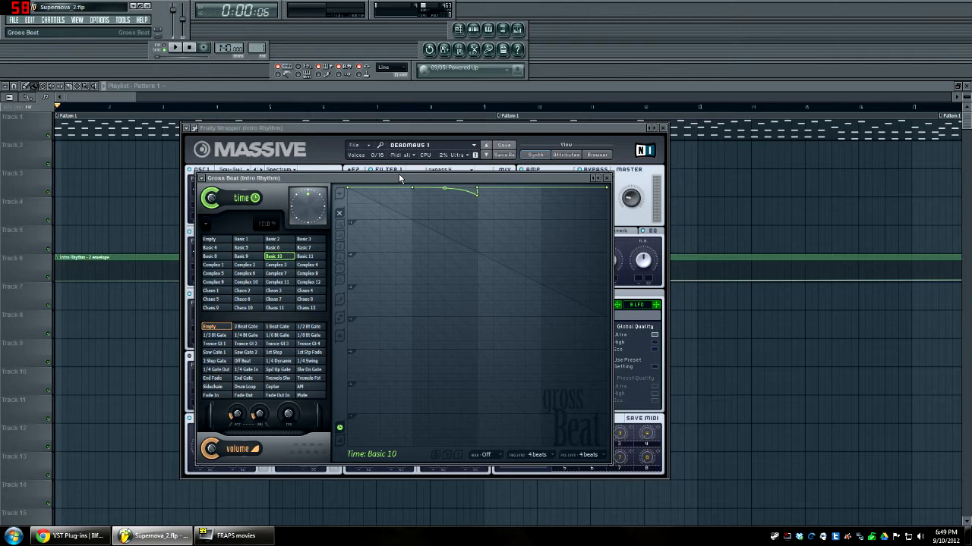
drag(400, 178, 392, 181)
key(space)
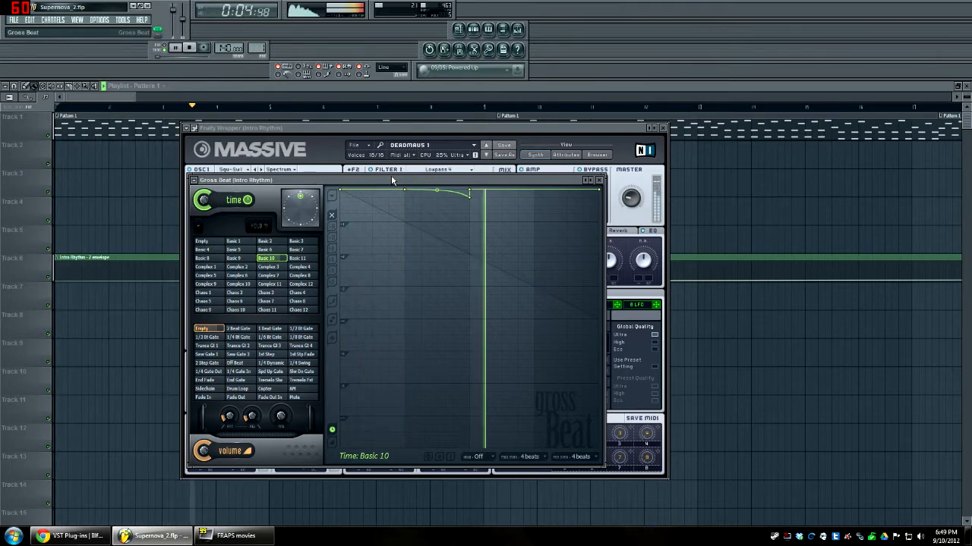
key(space)
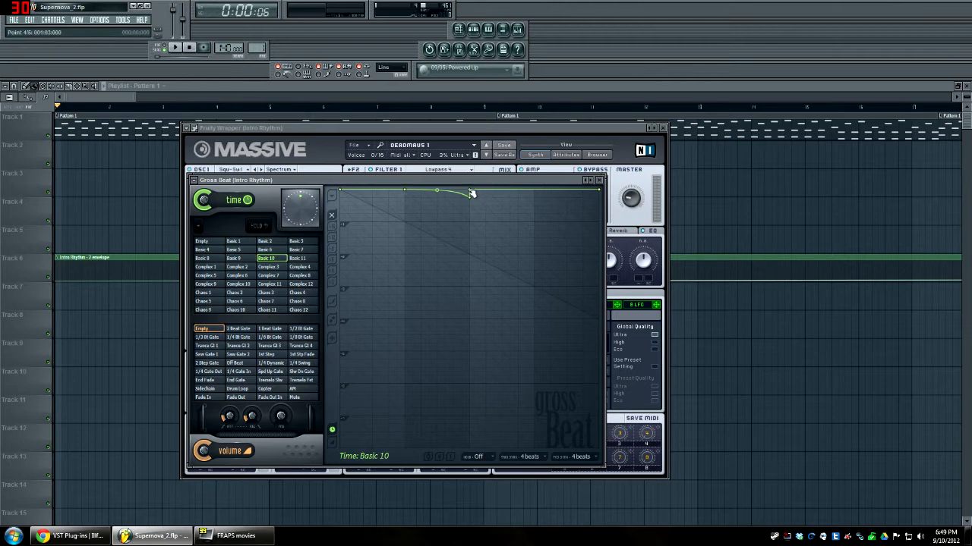
- Move the time envelope's return point beyond the middle and lower it, and delete the old low point at the middle
drag(471, 193, 490, 216)
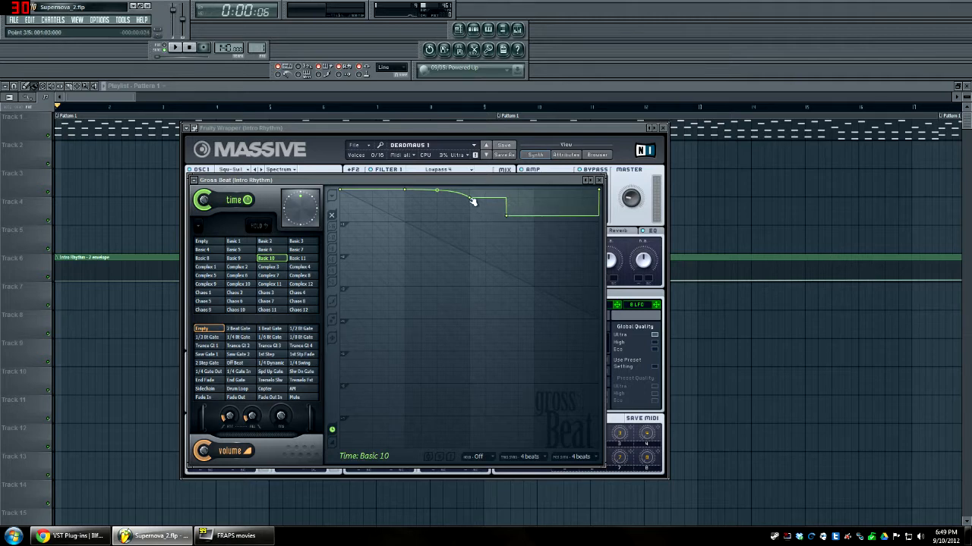
right_click(472, 201)
click(480, 207)
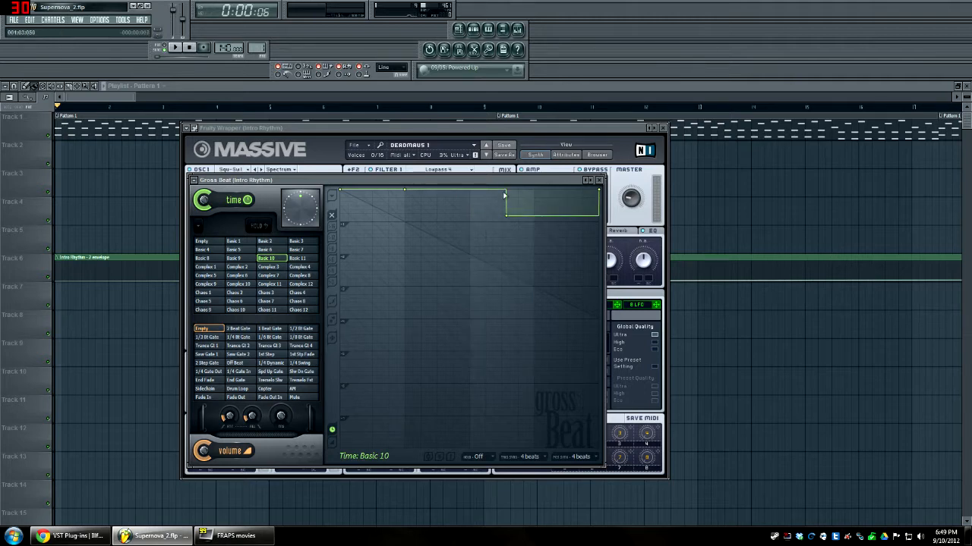
- Set the lowered envelope point to Single curve, bend the segment before it upward, and raise the point slightly
right_click(507, 215)
click(525, 243)
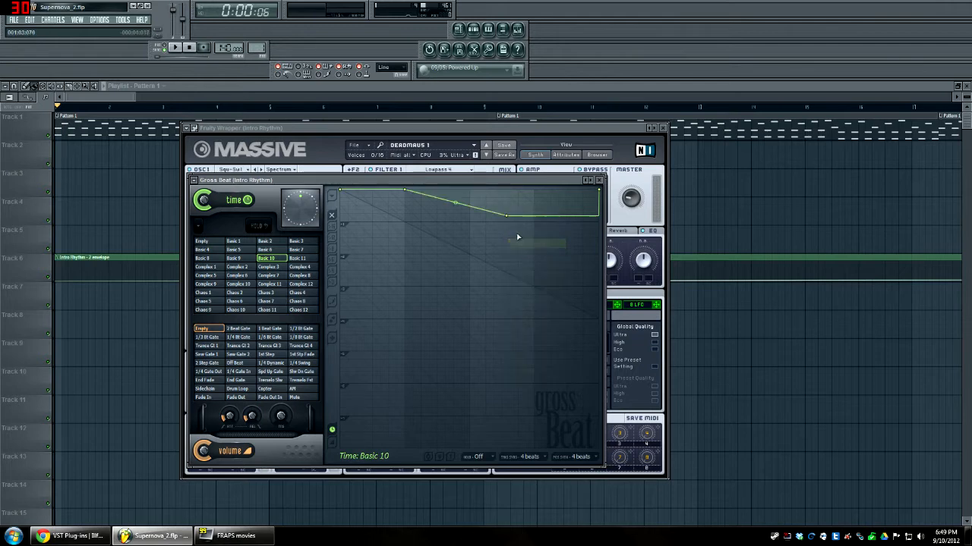
drag(455, 203, 455, 189)
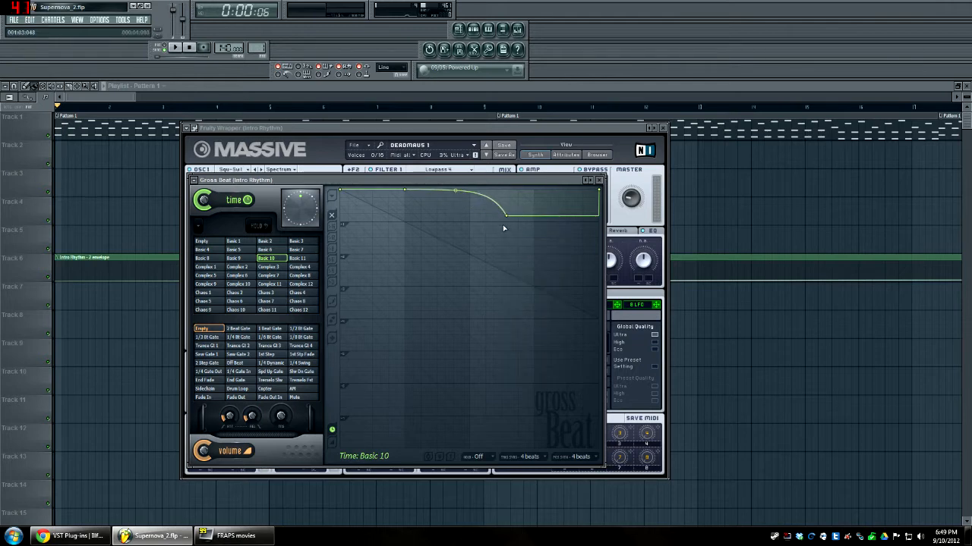
drag(508, 216, 507, 213)
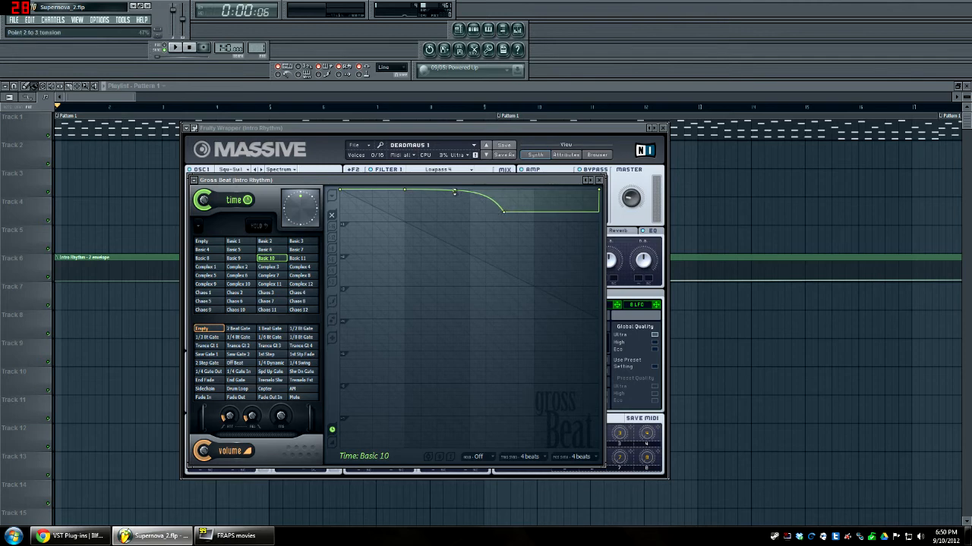
- Reapply Single curve to the third envelope point, increase the bend before it, and raise the point close to the top line
right_click(506, 215)
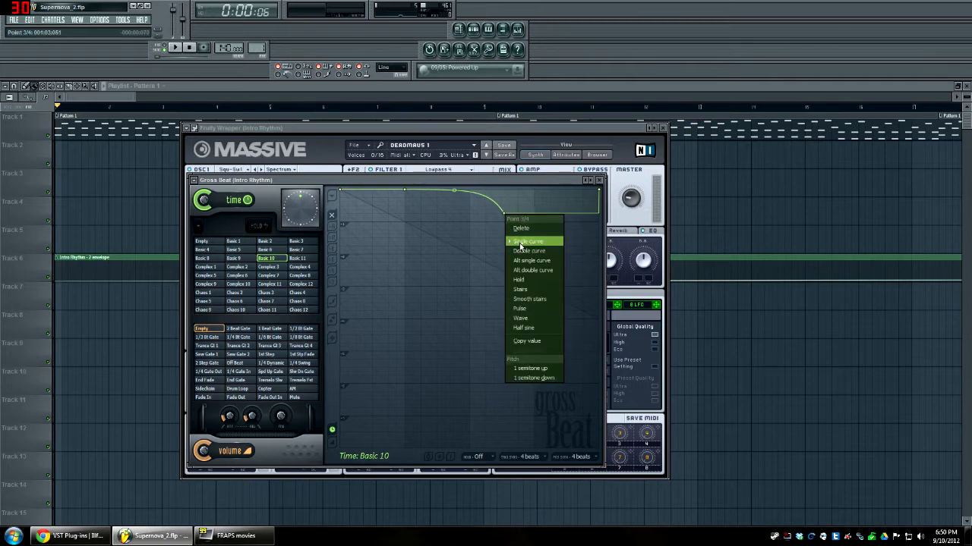
click(523, 242)
mouse_move(454, 196)
mouse_down()
mouse_move(453, 211)
mouse_move(454, 189)
mouse_up()
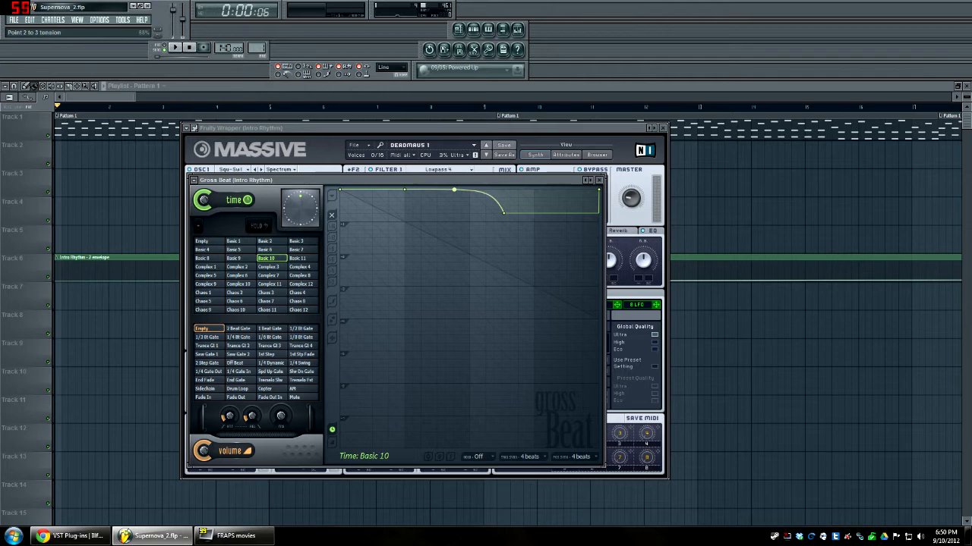
drag(506, 217, 505, 199)
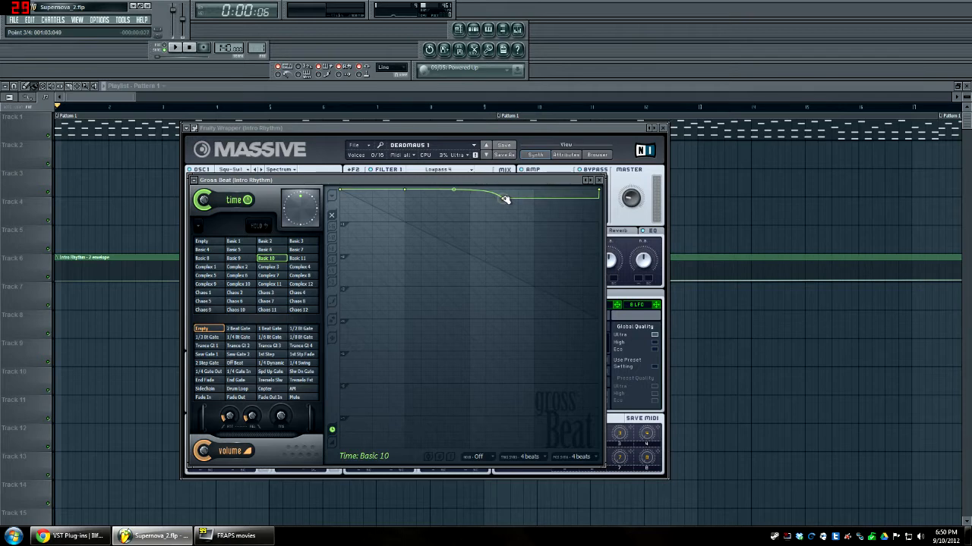
- Raise the third time-envelope point slightly, play the song to hear the bend, and close the Massive window
drag(505, 199, 505, 197)
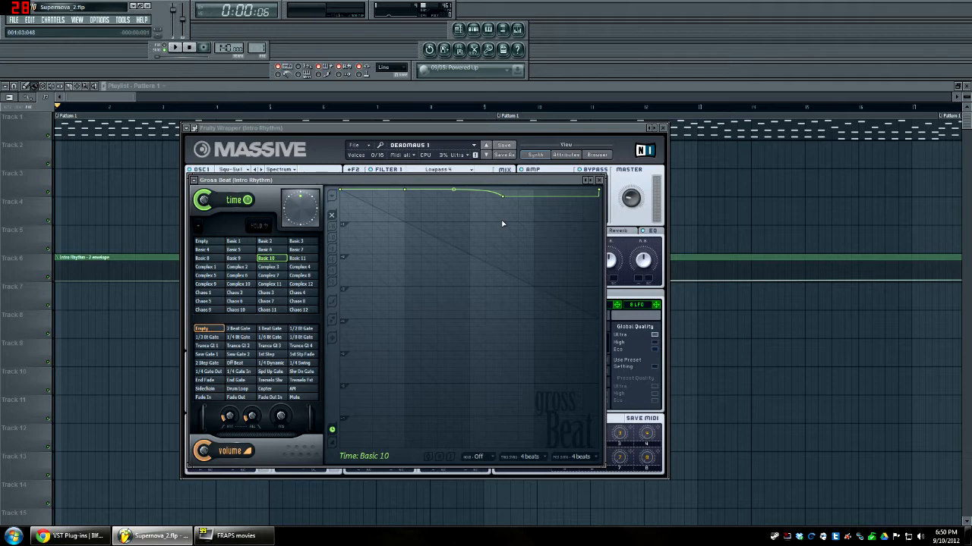
key(space)
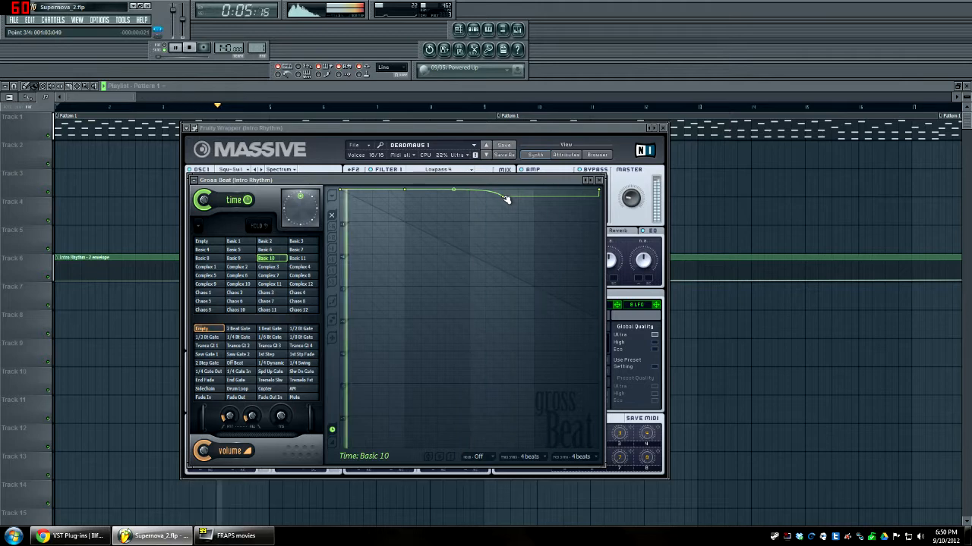
key(space)
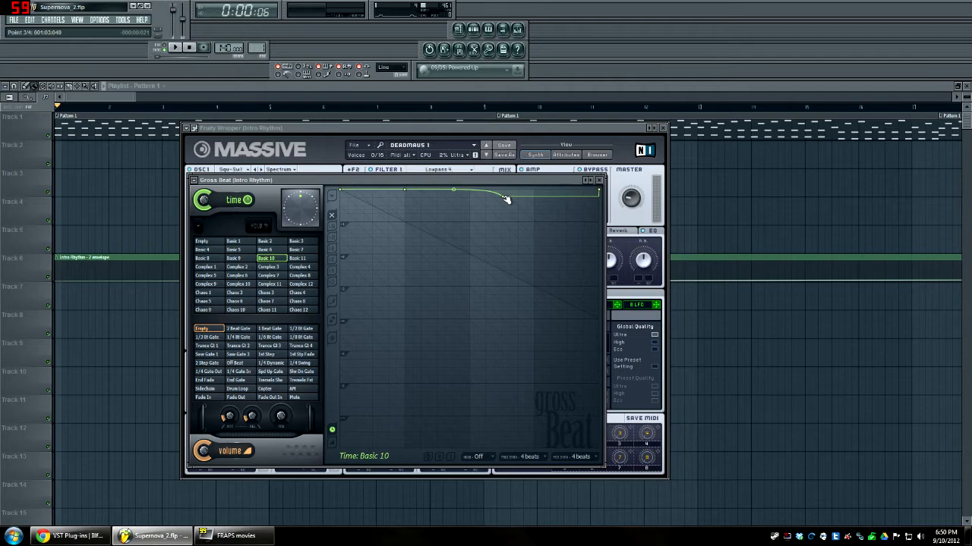
click(661, 128)
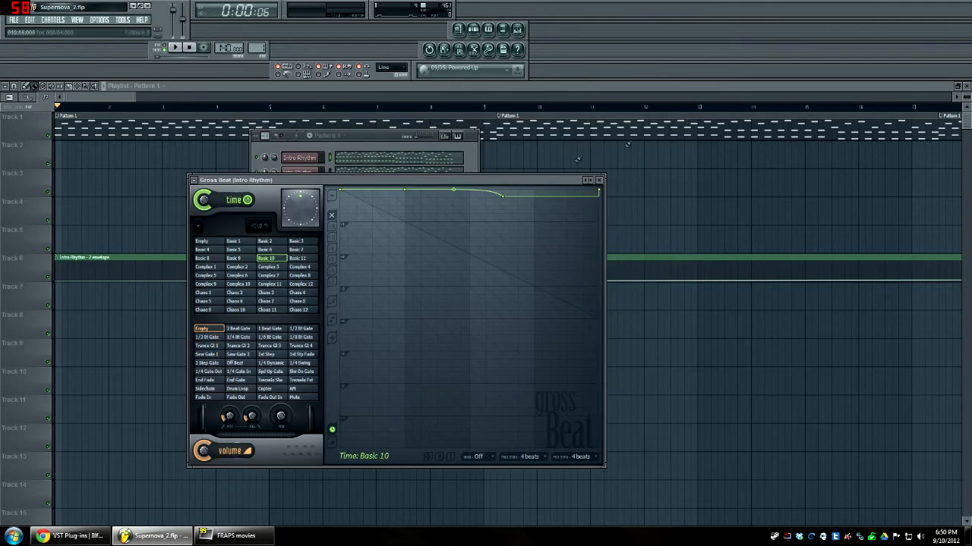
drag(478, 180, 480, 178)
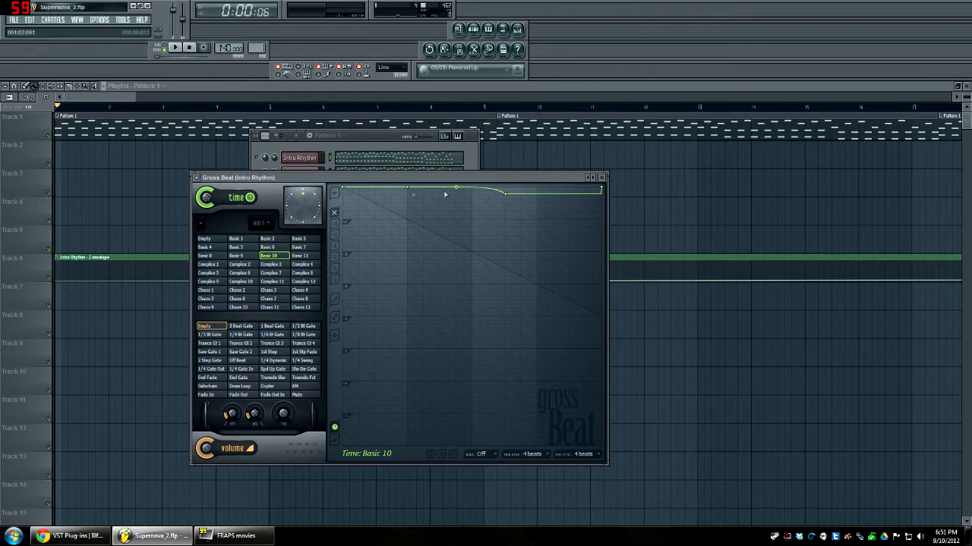
drag(411, 179, 429, 182)
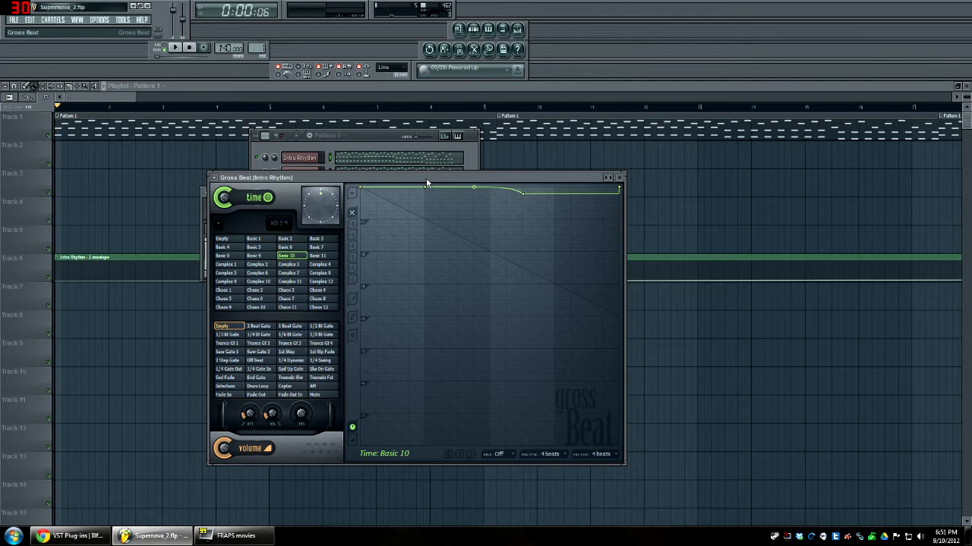
mouse_move(426, 178)
mouse_down()
mouse_move(444, 179)
mouse_move(431, 168)
mouse_move(442, 171)
mouse_up()
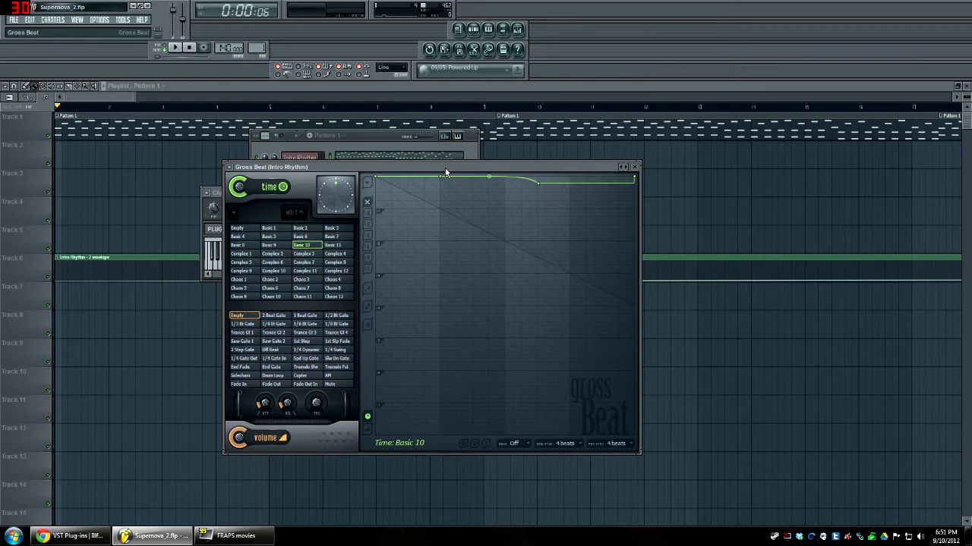
drag(501, 170, 492, 171)
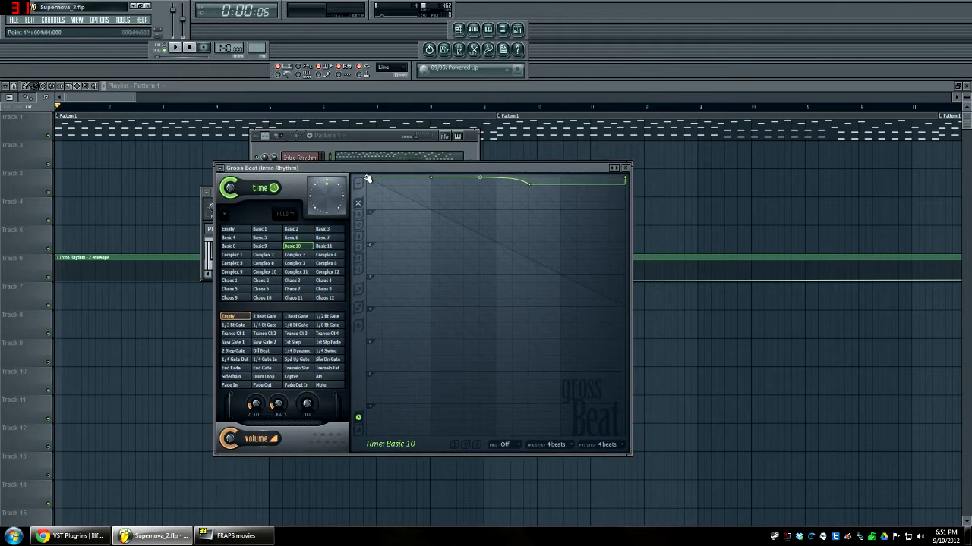
mouse_move(365, 179)
mouse_down()
mouse_move(368, 194)
mouse_move(369, 180)
mouse_up()
drag(369, 180, 368, 174)
mouse_move(368, 174)
mouse_down()
mouse_move(370, 187)
mouse_move(368, 164)
mouse_up()
drag(505, 170, 493, 170)
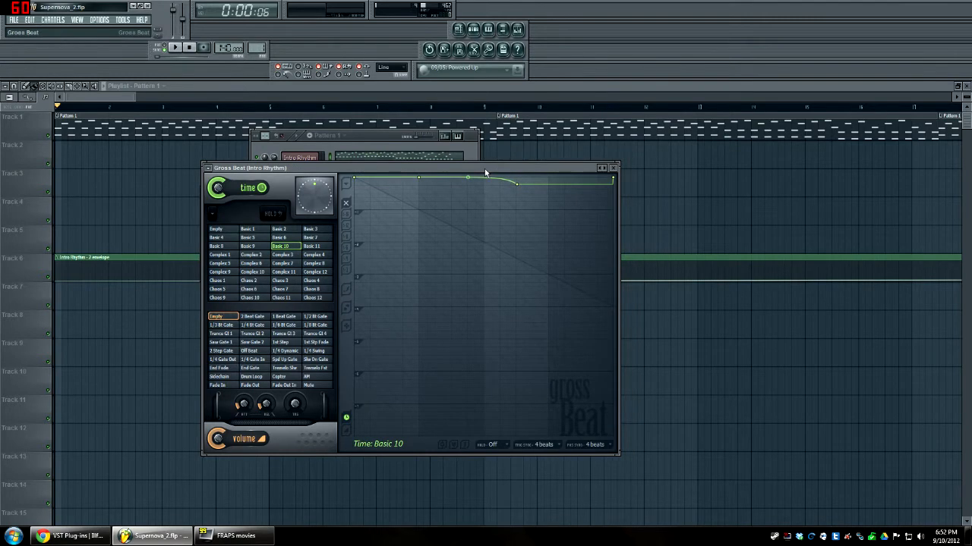
mouse_move(577, 172)
mouse_down()
mouse_move(564, 172)
mouse_move(576, 168)
mouse_up()
- Open the recent project First Sun - Stupid.flp, discarding the changes to Supernova_2.flp
click(14, 20)
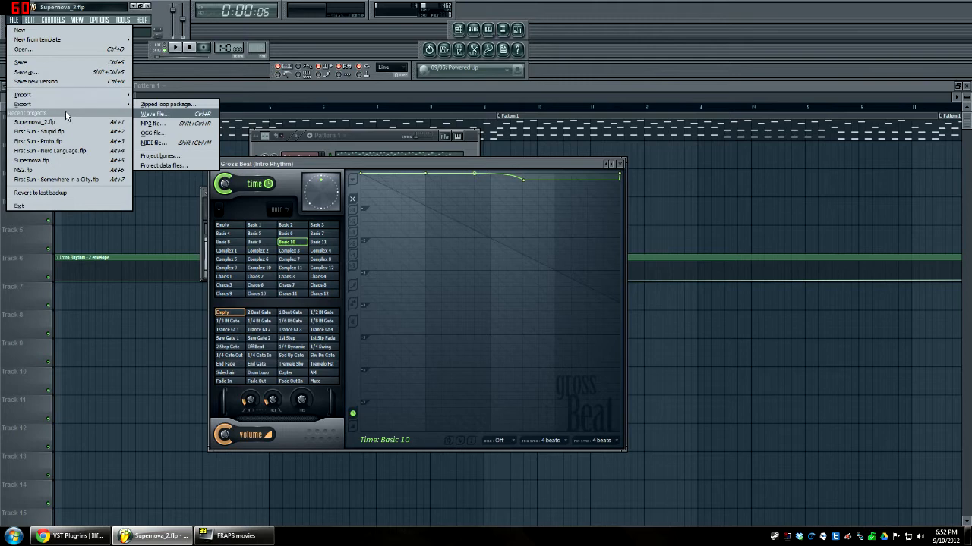
click(73, 132)
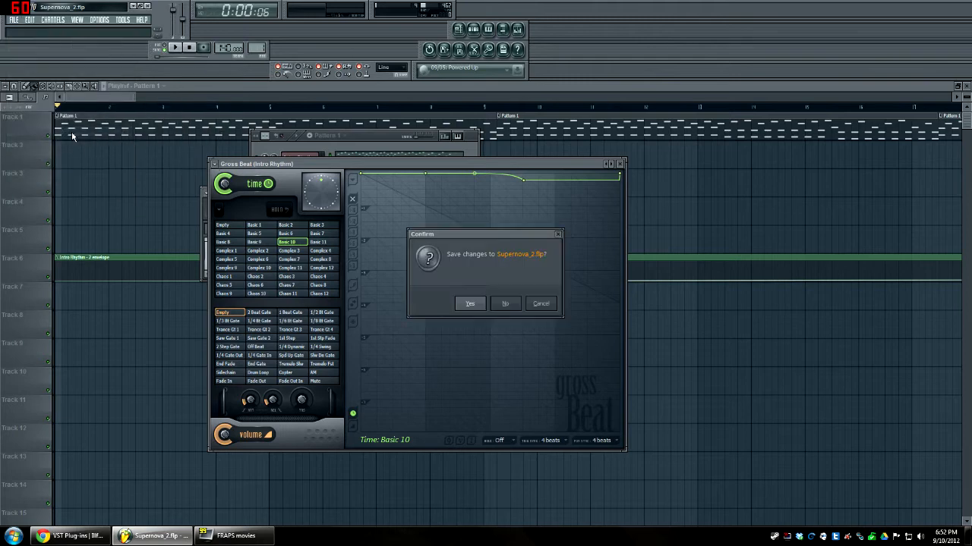
click(510, 305)
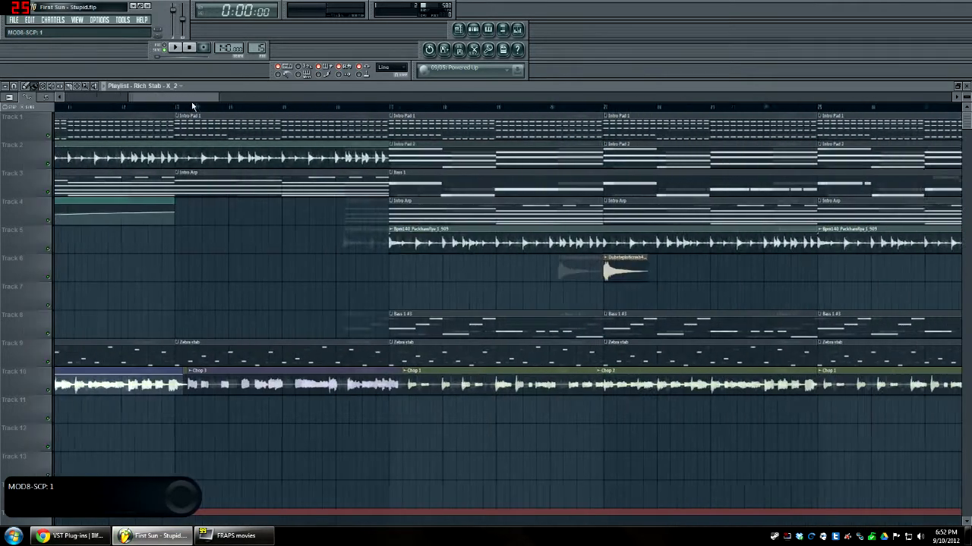
- Play the build-up before the Wobble section from the start of the Dubstepcrash04_PL clip on Track 6, and stop playback
drag(193, 101, 295, 99)
scroll(234, 115, down, 5)
scroll(429, 250, down, 8)
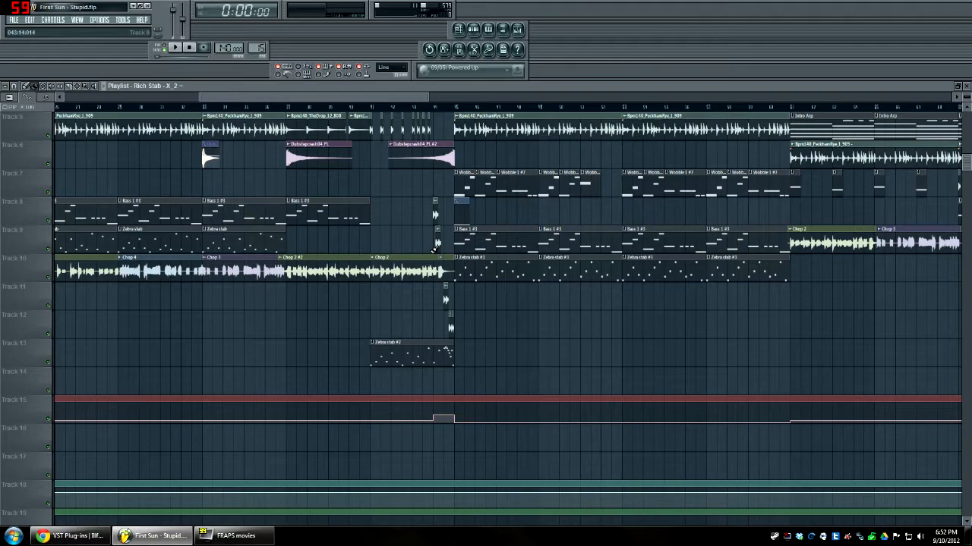
scroll(429, 251, down, 1)
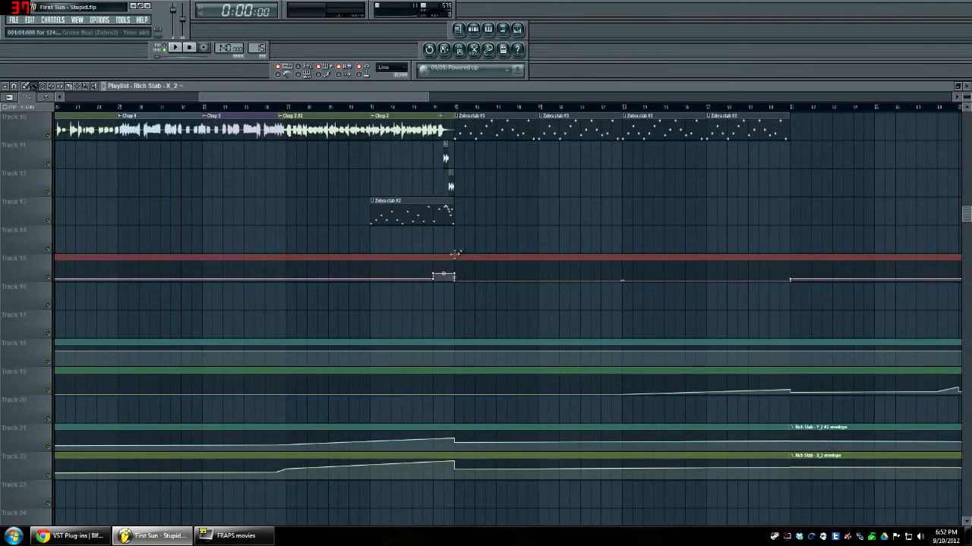
scroll(484, 242, up, 1)
scroll(487, 241, up, 6)
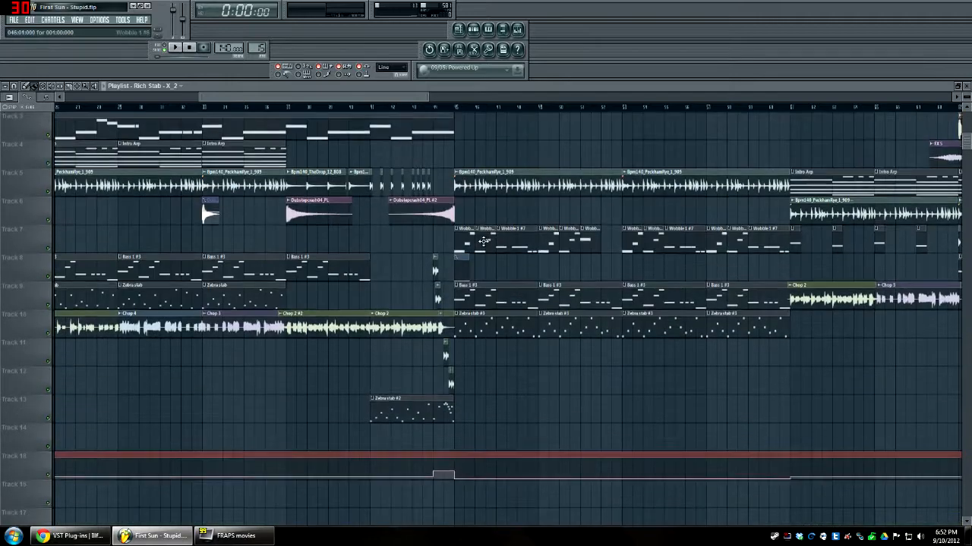
click(286, 111)
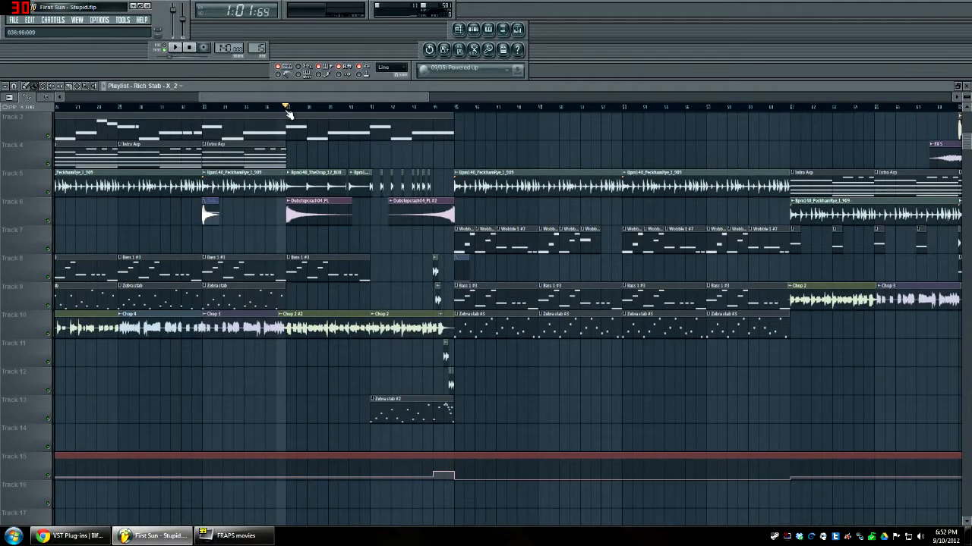
key(space)
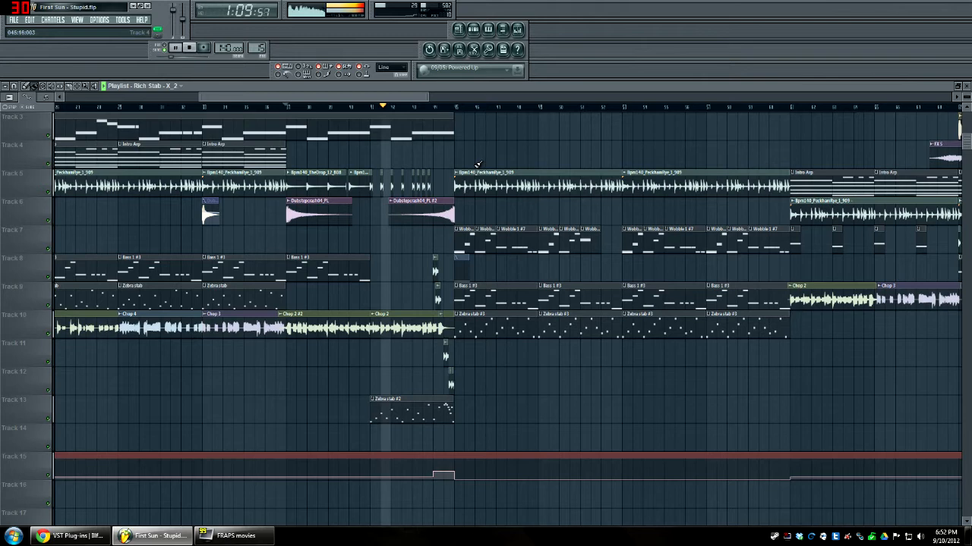
click(195, 49)
- Play the song from the start of the first Wobble clips on Track 7 and stop after a few bars
click(429, 108)
click(438, 109)
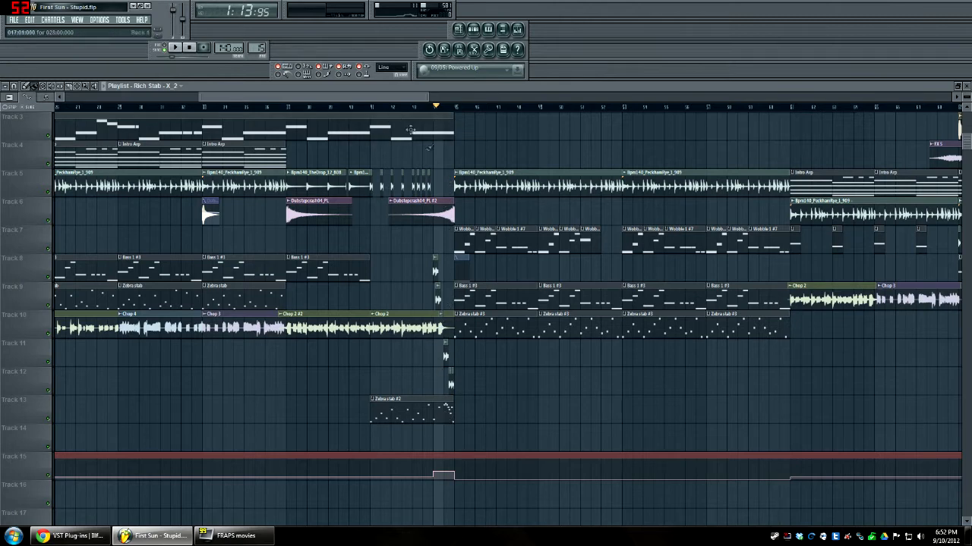
click(431, 111)
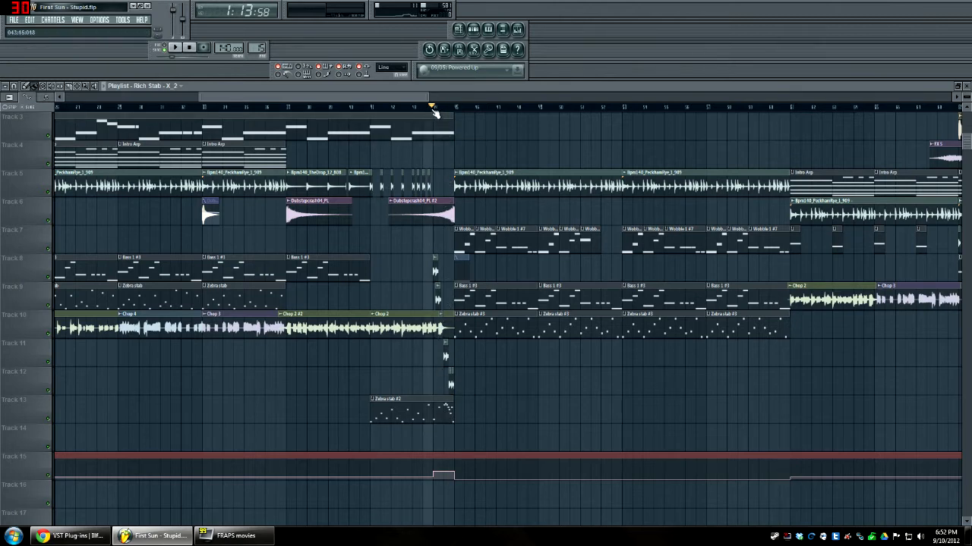
click(453, 111)
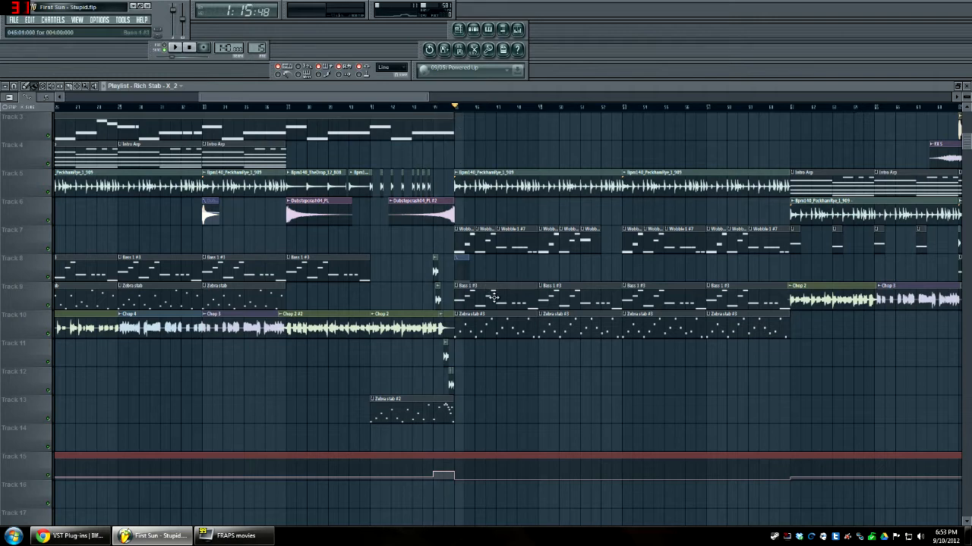
key(space)
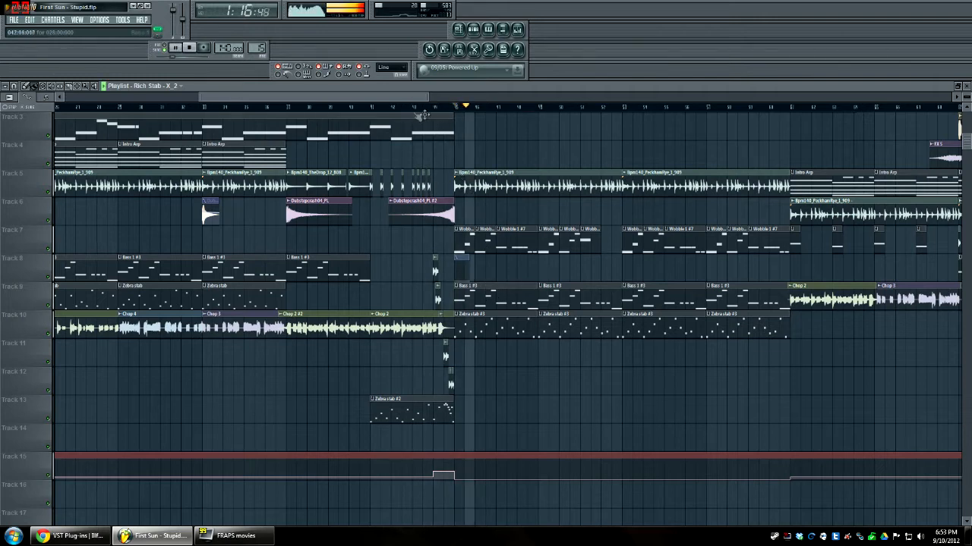
click(453, 106)
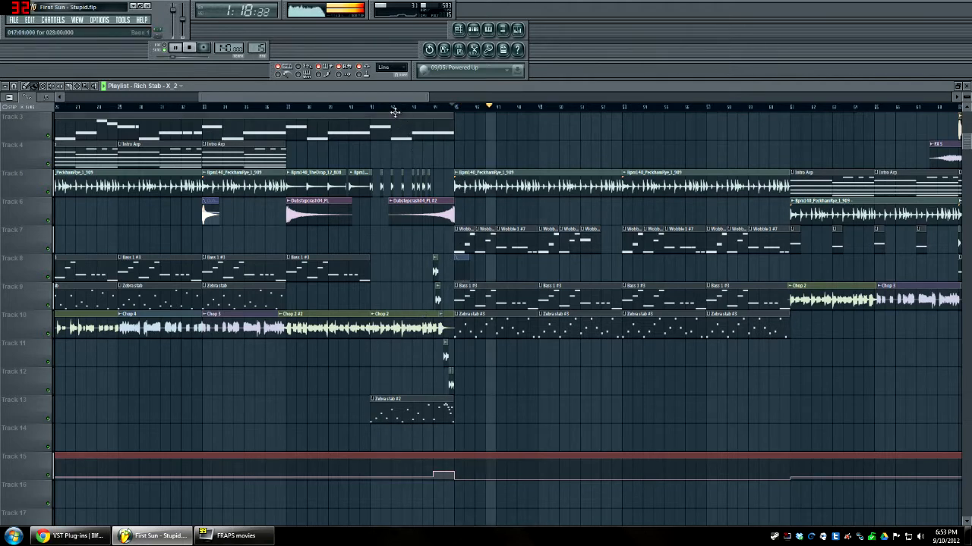
key(space)
- Play the transition into the Wobble section from about two bars before it, and stop with the song position reset
click(427, 106)
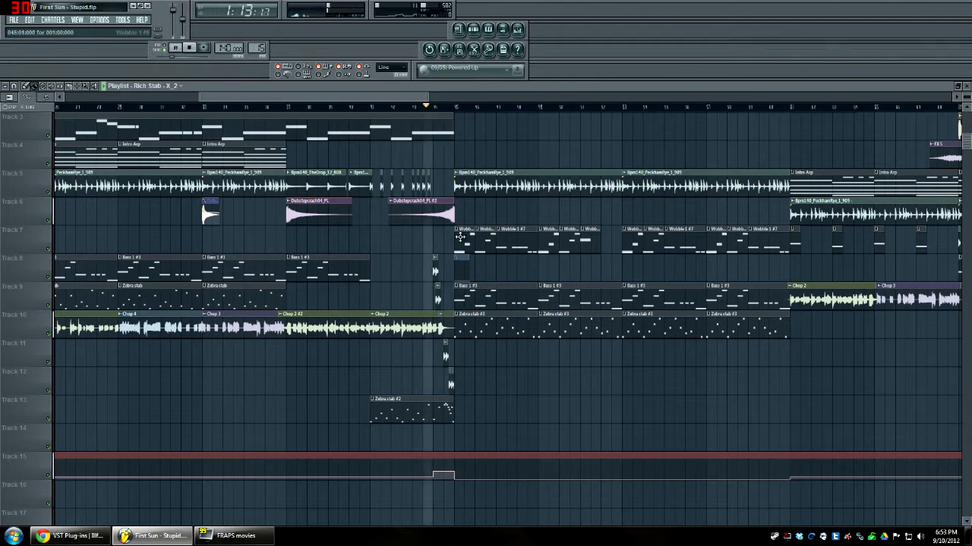
key(space)
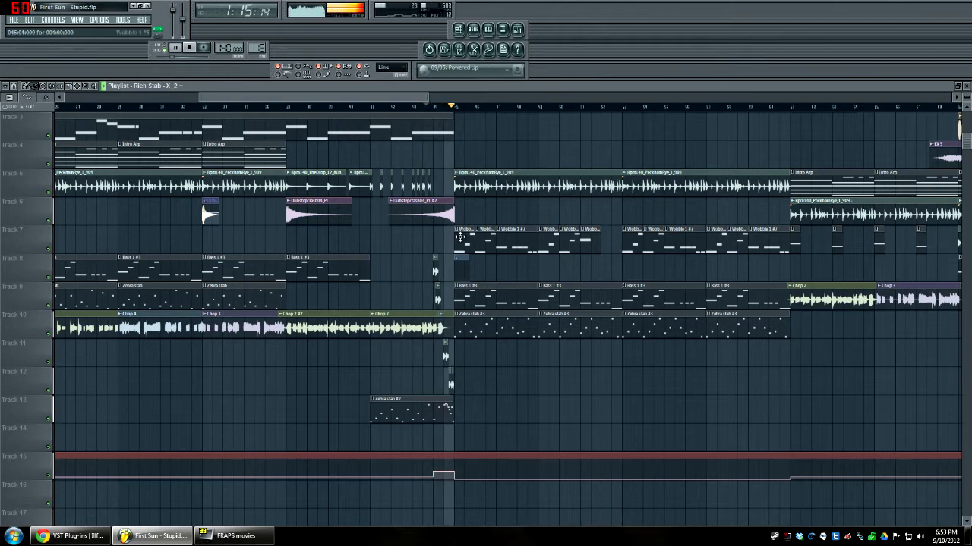
key(space)
click(190, 48)
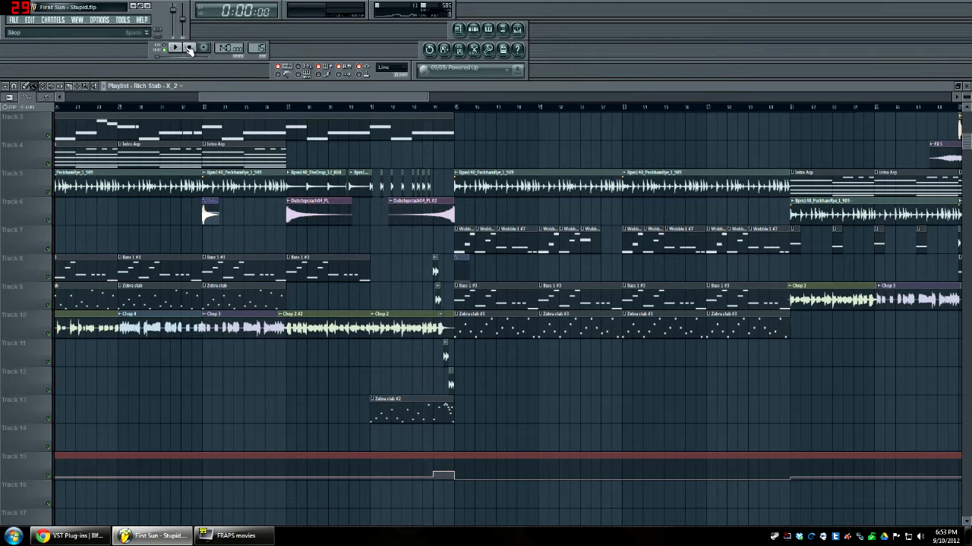
- Reopen the recent project Supernova_2.flp without saving First Sun - Stupid.flp, and close its Massive window
click(19, 25)
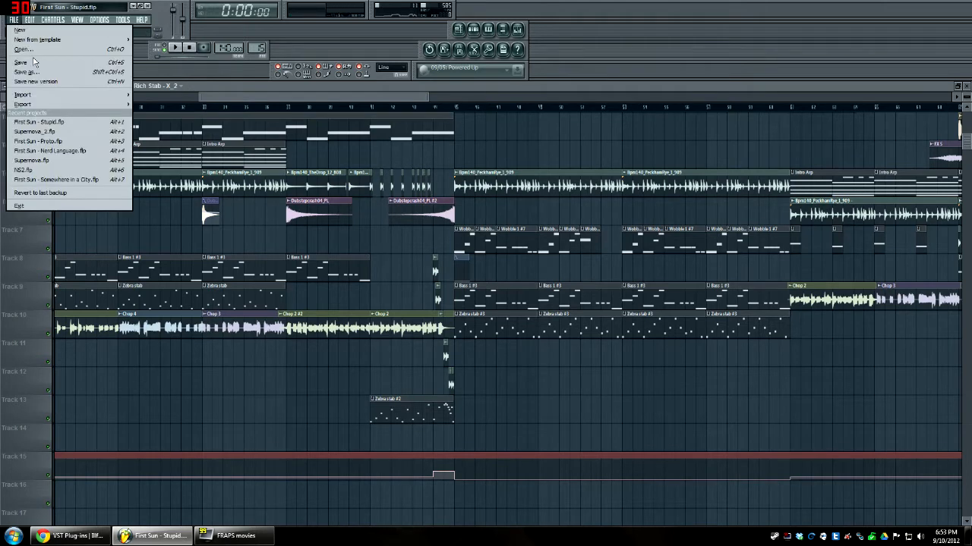
click(34, 130)
click(511, 304)
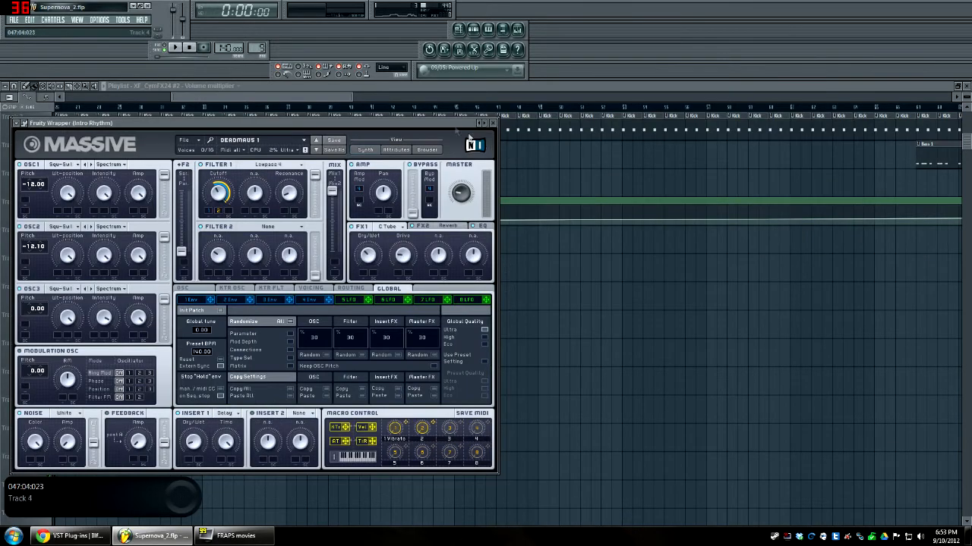
drag(455, 123, 617, 118)
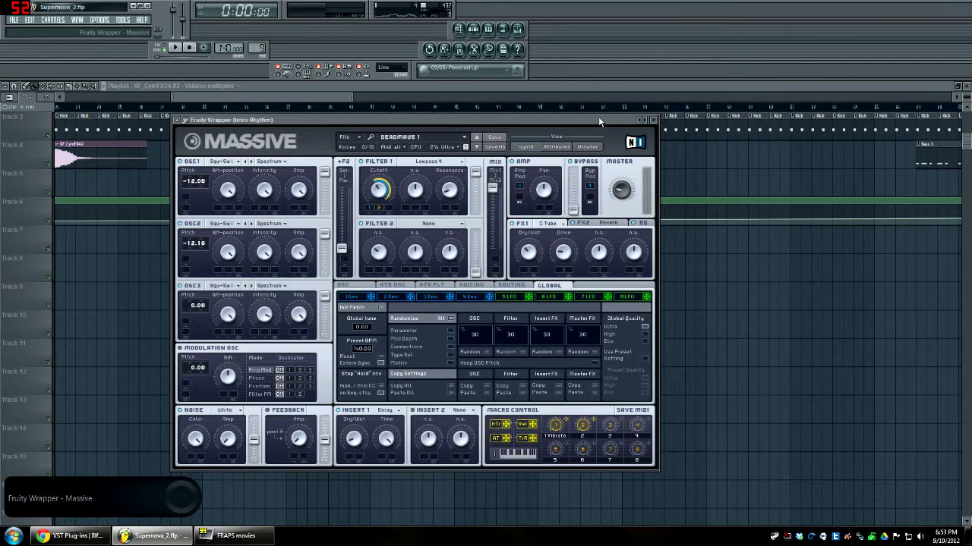
click(659, 125)
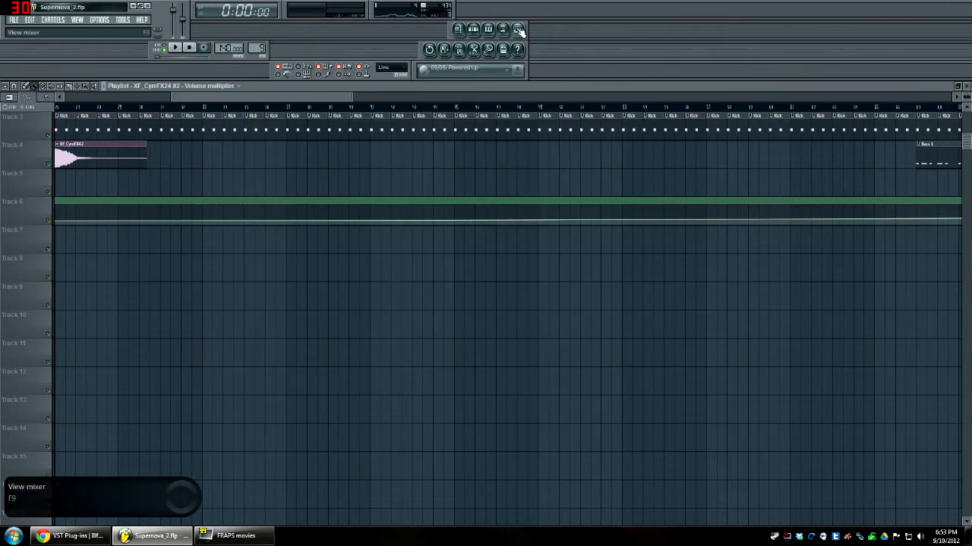
- Load dblue_TapeStop into effect slot 2 of the Intro Rhythm mixer track
drag(271, 105, 136, 94)
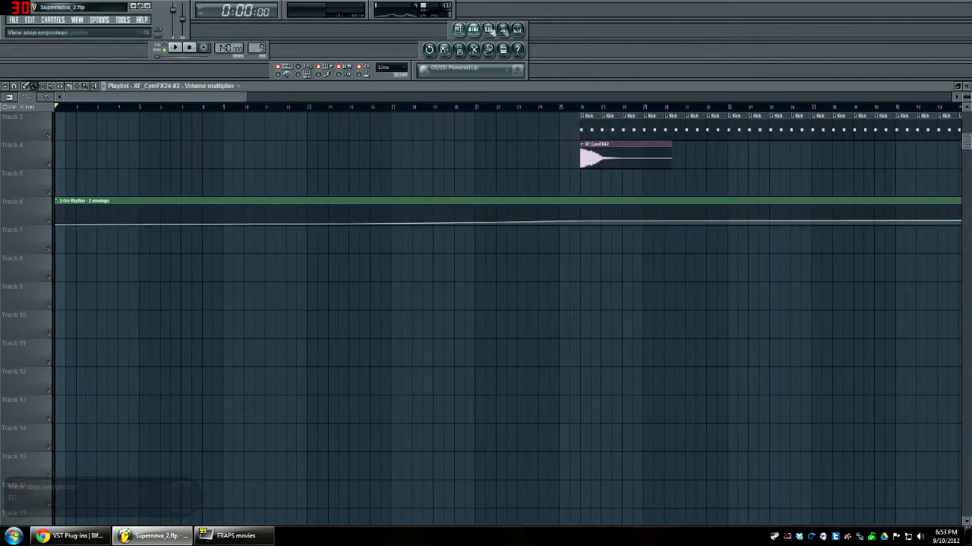
click(518, 29)
click(599, 246)
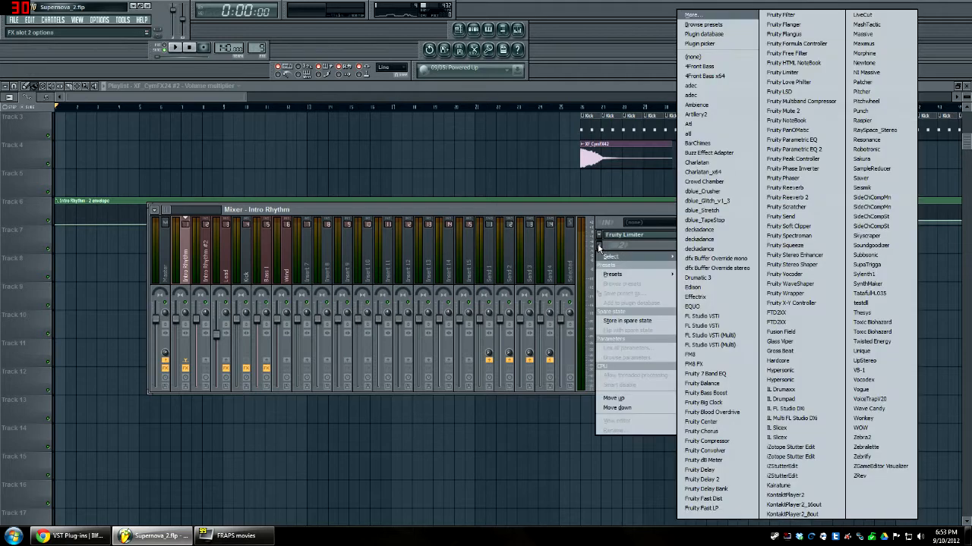
click(714, 222)
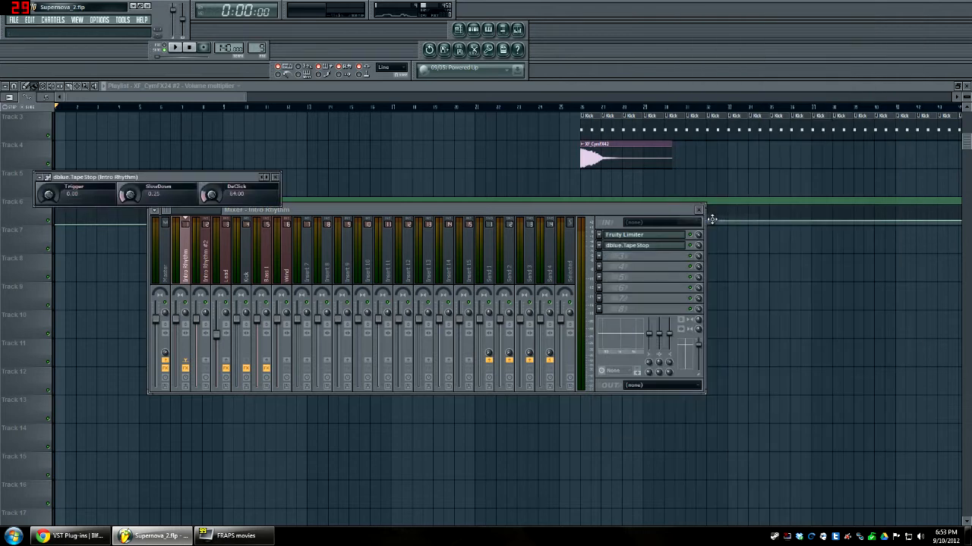
- Close the mixer and place the dblue.TapeStop window over the middle of the playlist
drag(203, 178, 454, 186)
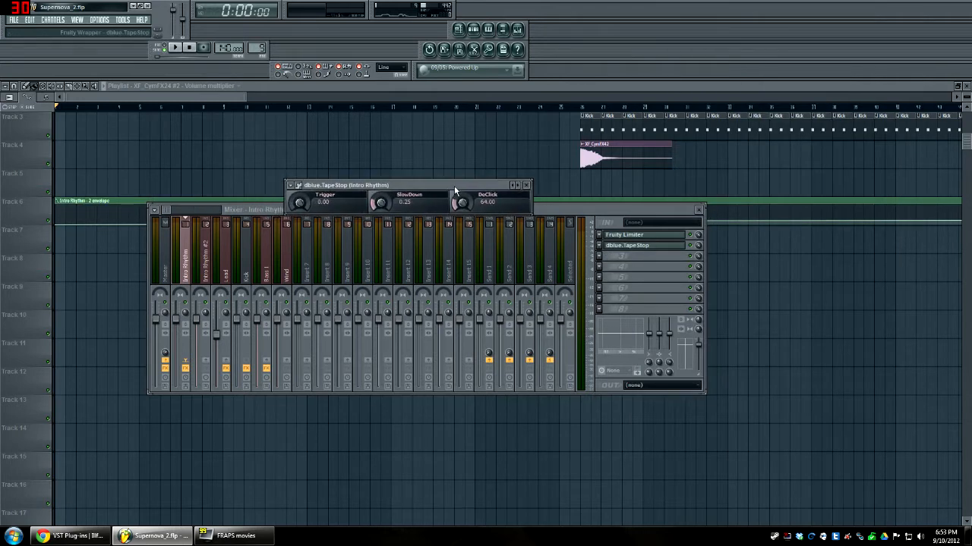
click(579, 208)
click(699, 210)
drag(501, 186, 507, 204)
- Switch to Chrome to view the VST Plug-ins page on illformed.org, moving the browser window slightly down
click(72, 536)
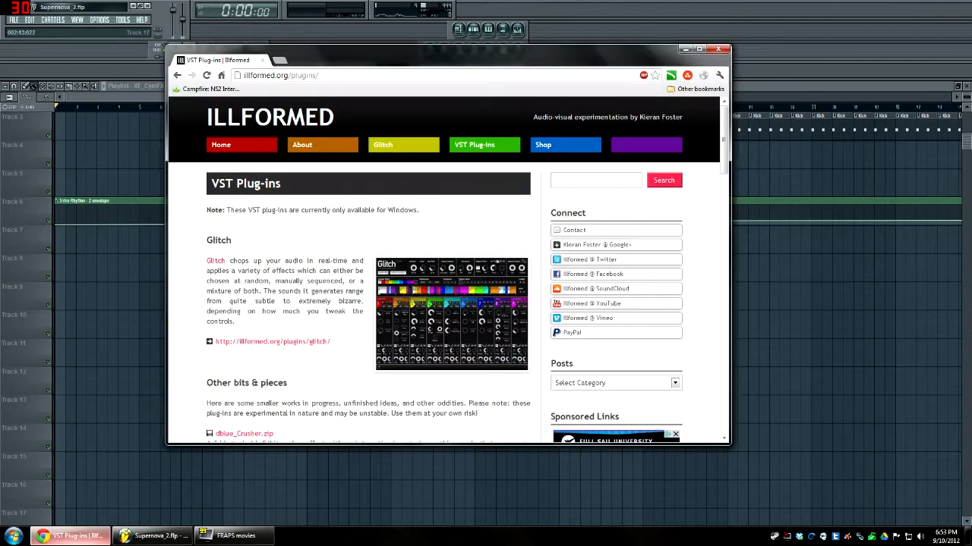
drag(384, 61, 364, 82)
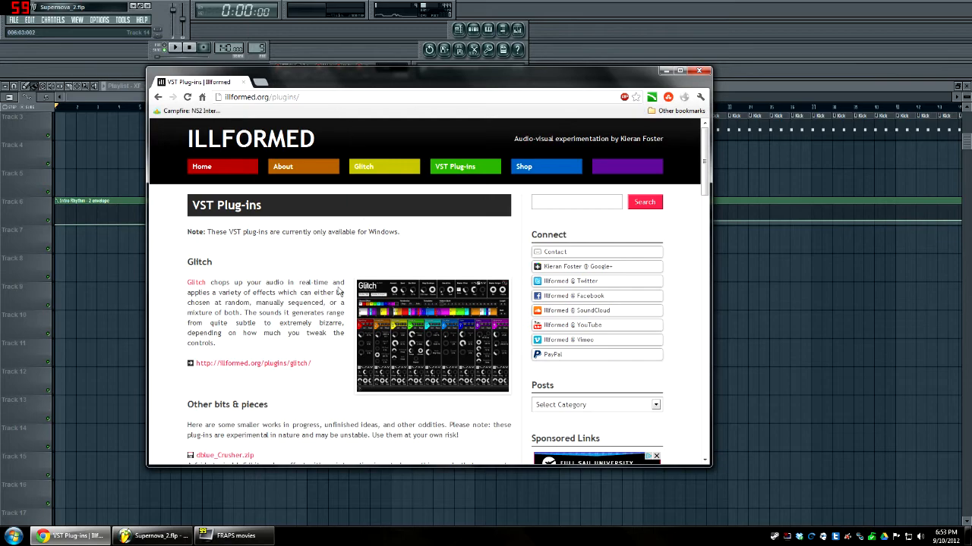
- Look at the dblue_TapeStop.zip download entry on the VST Plug-ins page, and return to FL Studio with the browser minimized
scroll(320, 322, down, 2)
scroll(318, 295, down, 2)
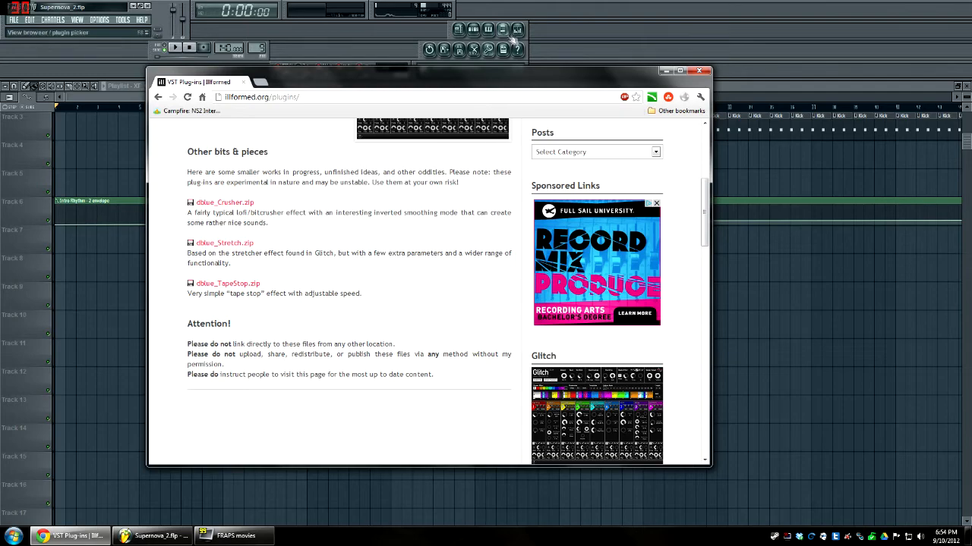
drag(514, 74, 537, 77)
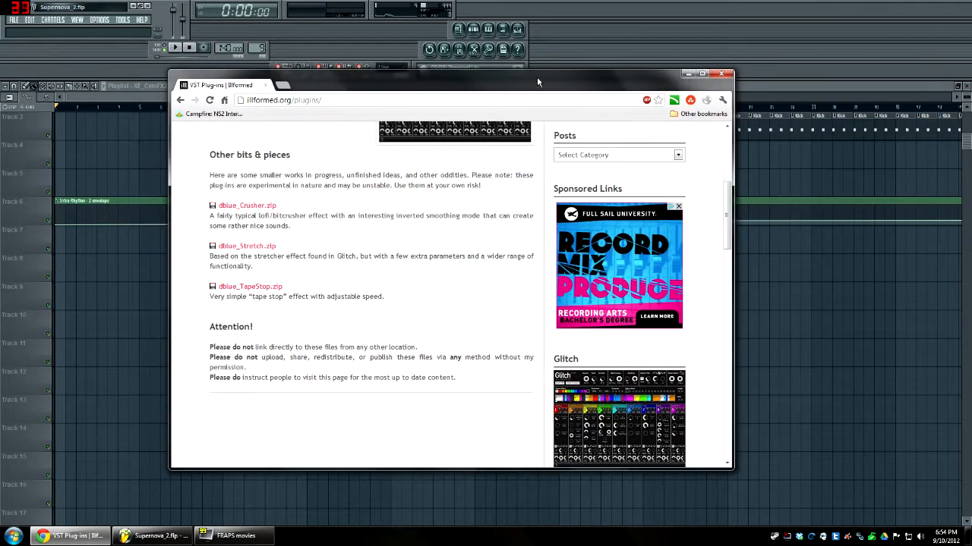
click(687, 75)
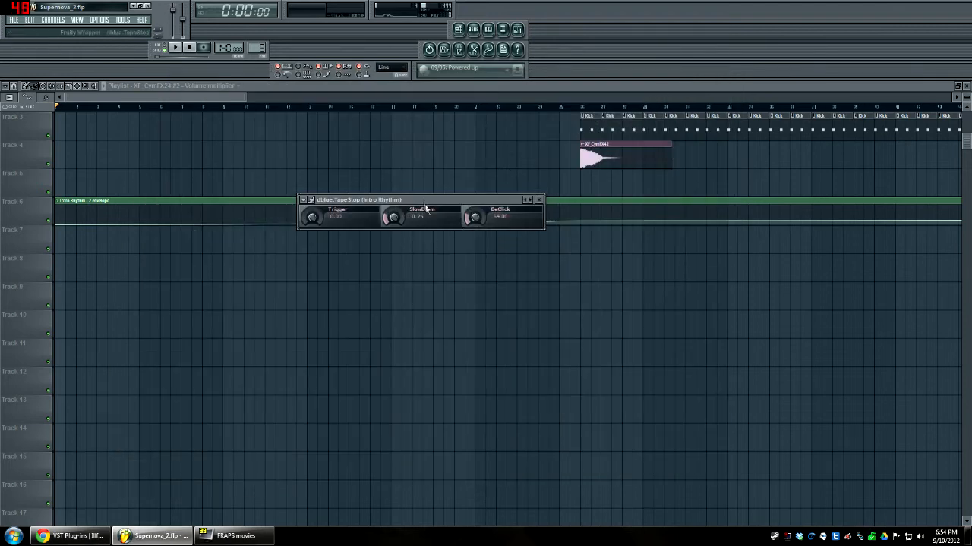
- Reopen the mixer over the playlist and bring up dblue.TapeStop from effect slot 2 of the Intro Rhythm track
drag(437, 199, 435, 237)
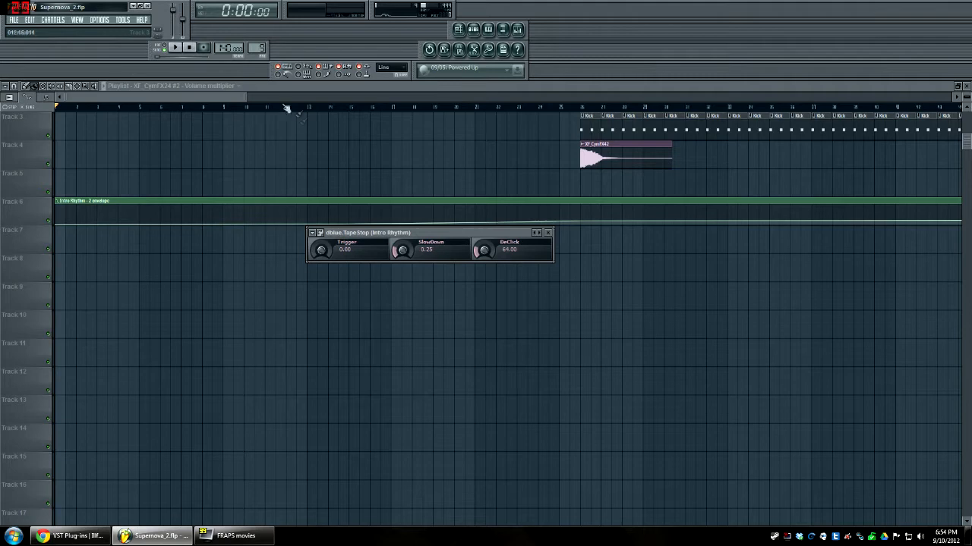
click(457, 179)
scroll(458, 179, up, 2)
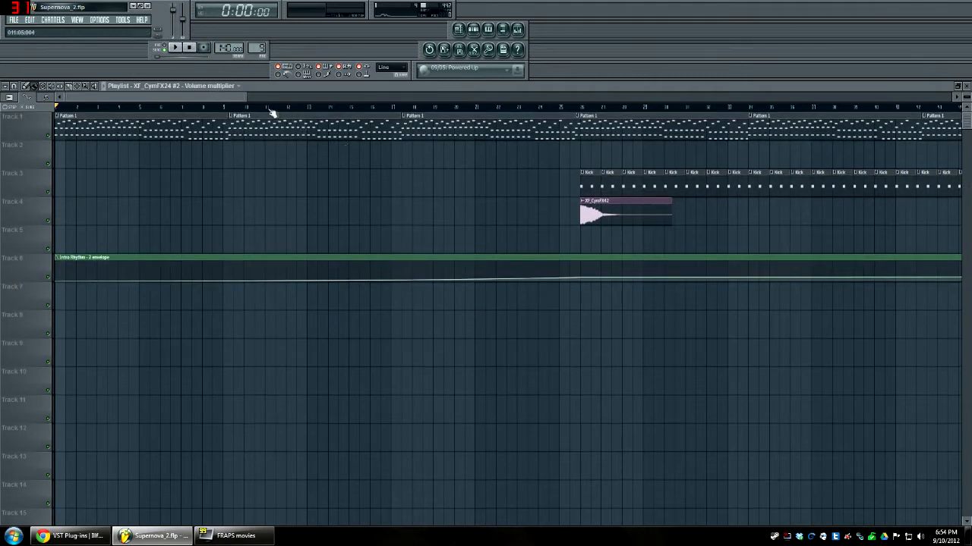
click(518, 33)
drag(368, 206, 375, 215)
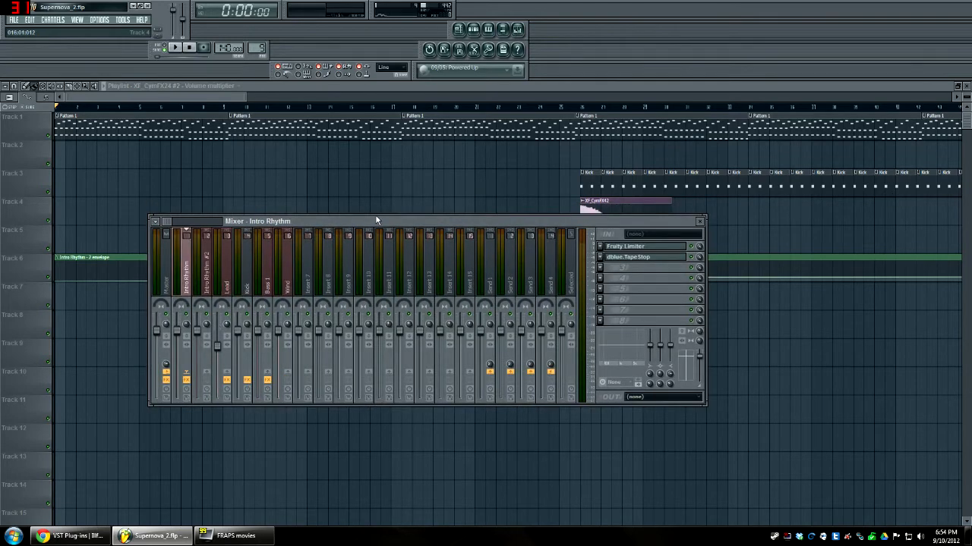
click(615, 258)
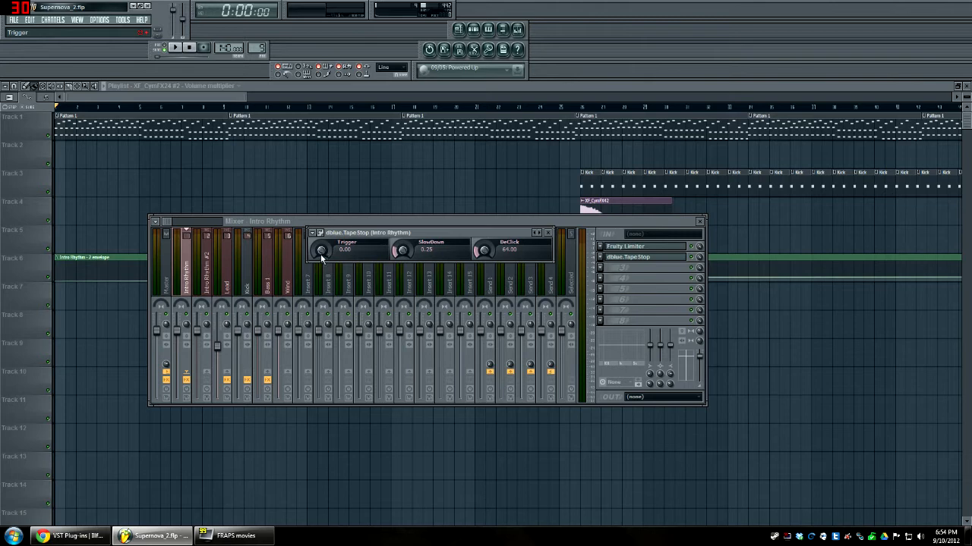
- Raise TapeStop's Trigger to 0.86 and its SlowDown to 1.00
drag(325, 258, 325, 262)
drag(402, 249, 402, 237)
drag(402, 250, 402, 237)
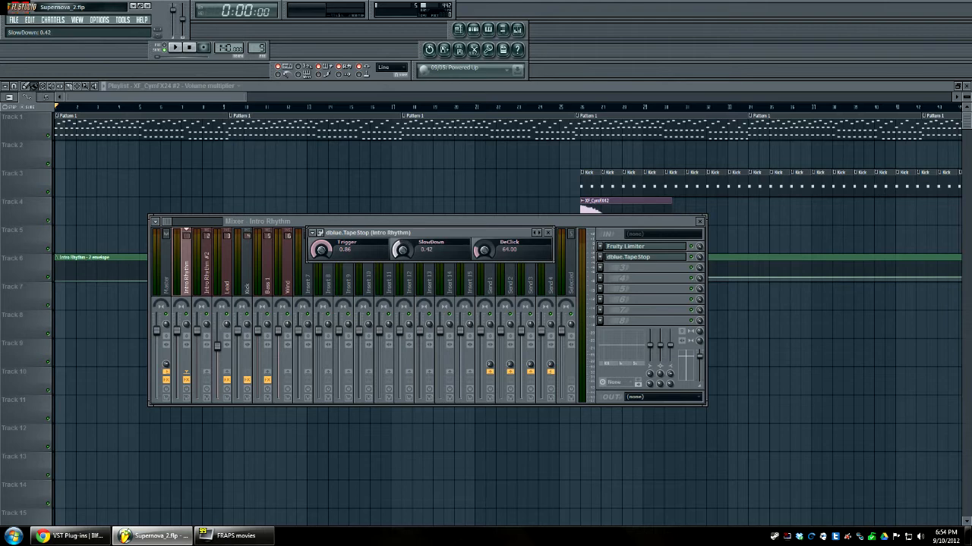
drag(395, 252, 394, 241)
drag(401, 250, 401, 246)
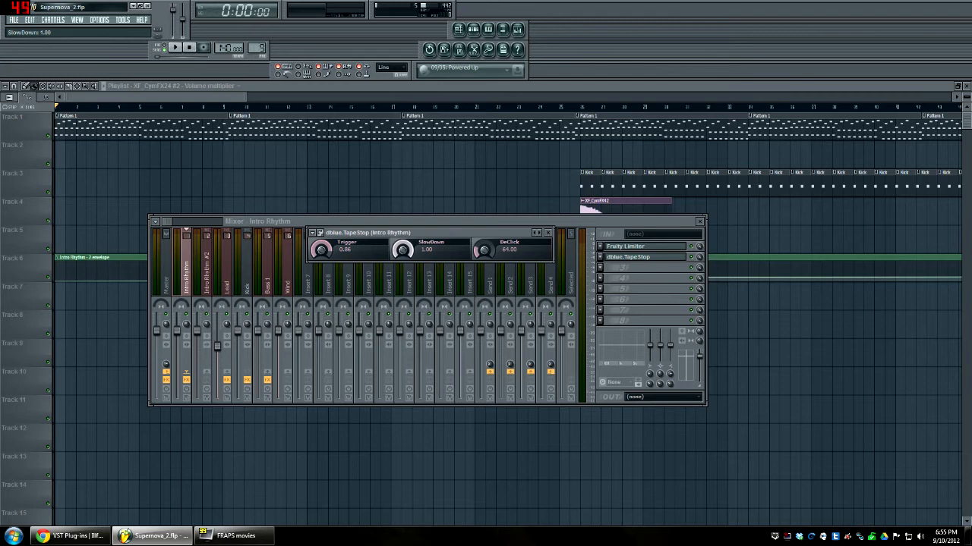
- Audition TapeStop with SlowDown at 0.00 by playing the song, raising Trigger from 0.00 to 1.00, and stopping playback
drag(403, 250, 403, 327)
drag(321, 250, 321, 327)
key(space)
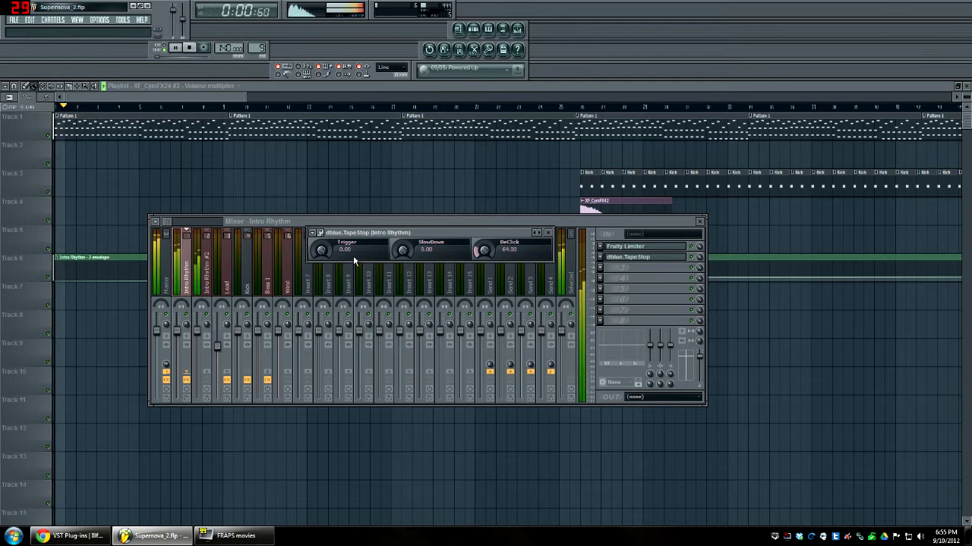
drag(324, 251, 324, 211)
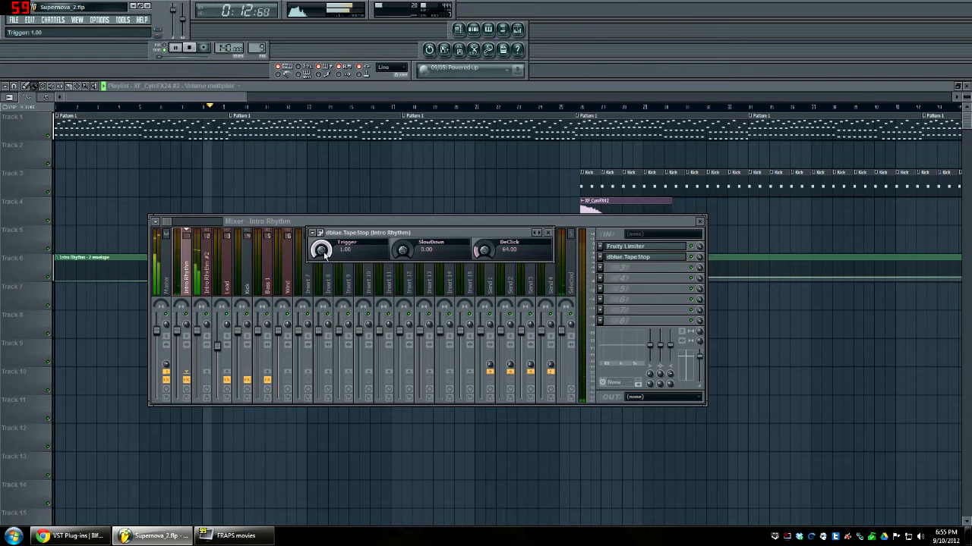
key(space)
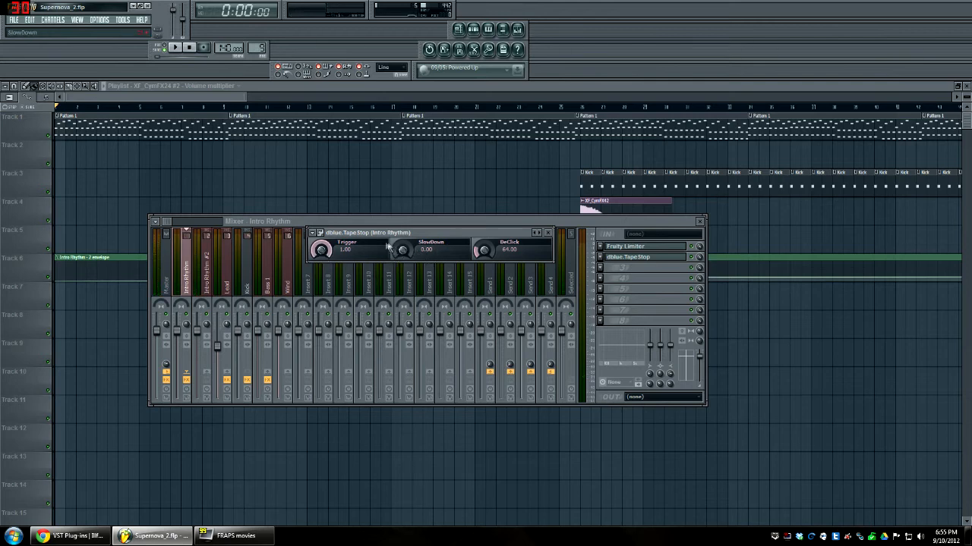
- Set TapeStop's SlowDown to 0.10 and return Trigger to 0.00
drag(403, 255, 403, 252)
drag(403, 250, 403, 252)
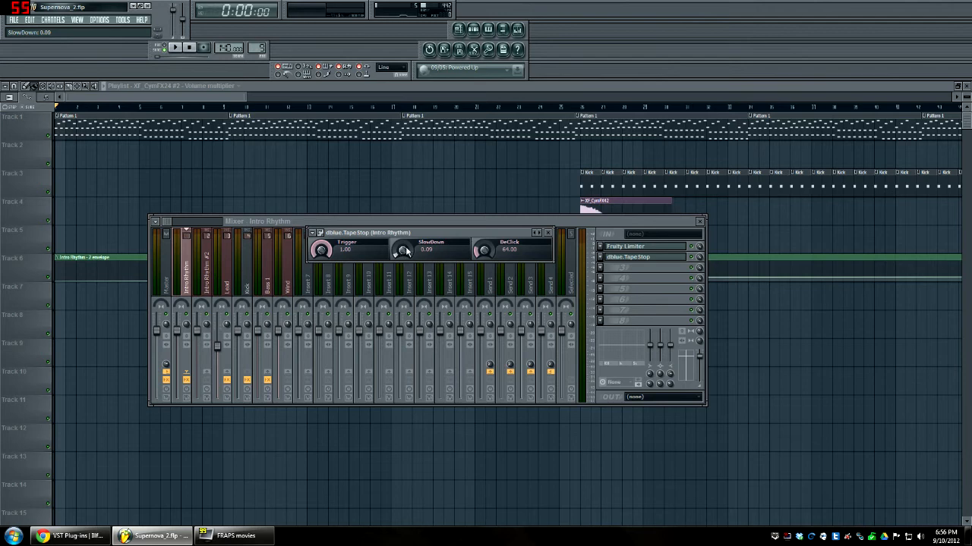
drag(405, 249, 405, 252)
drag(322, 252, 322, 267)
- Play the song and audition the slower tape stop by raising Trigger and returning it to 0.00 twice, and stop playback
key(space)
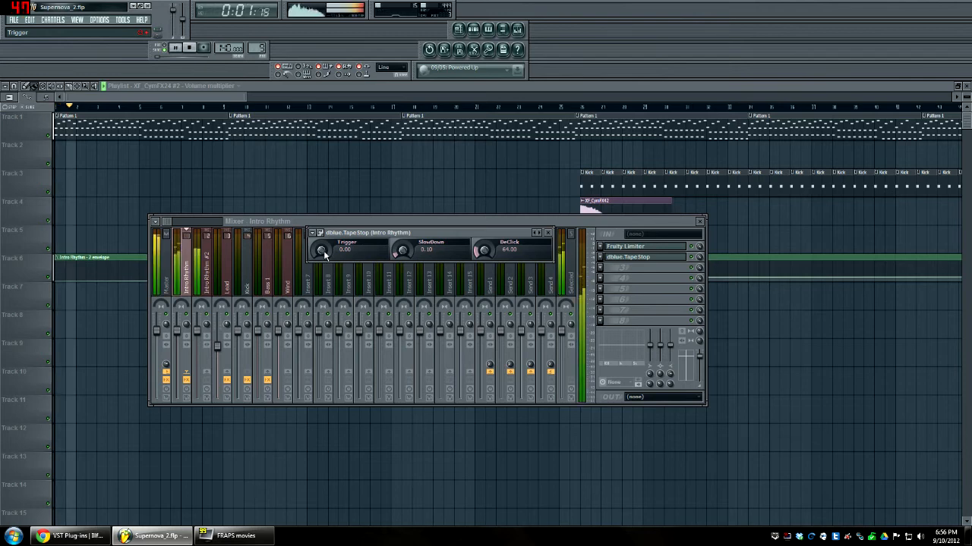
drag(323, 250, 323, 237)
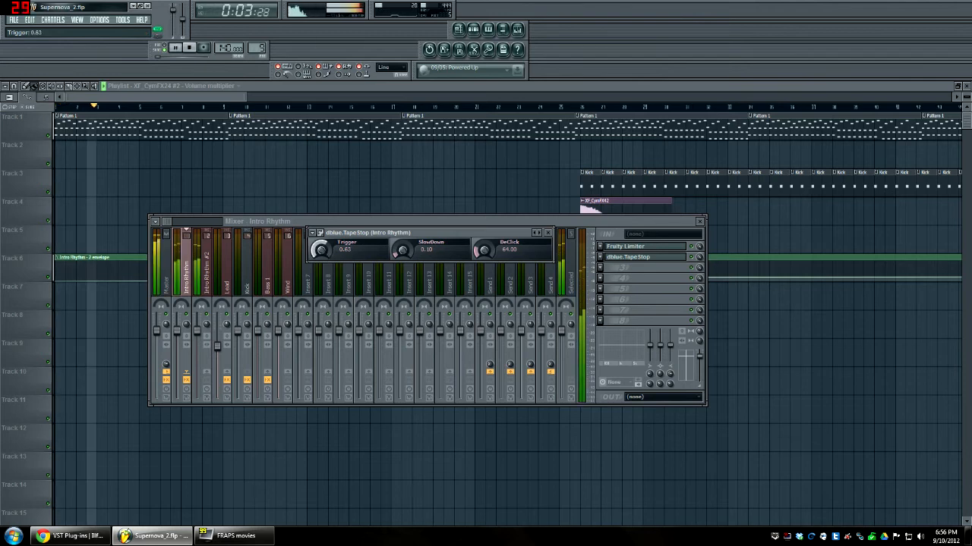
drag(324, 251, 323, 262)
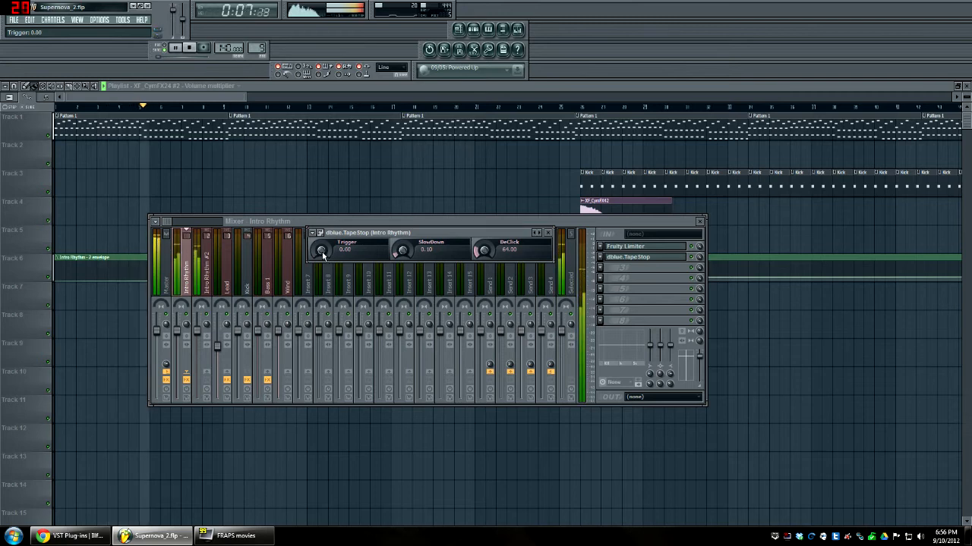
drag(324, 251, 323, 236)
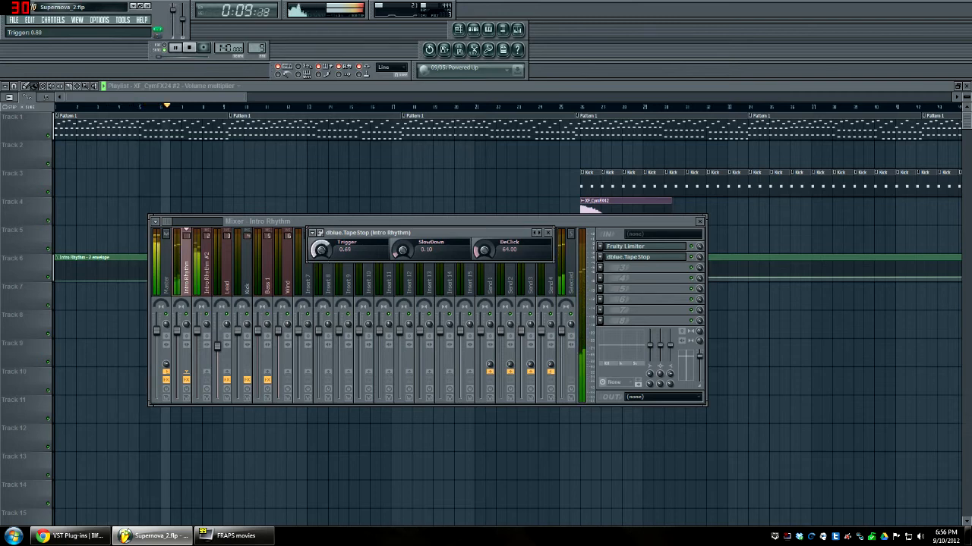
drag(323, 236, 324, 267)
key(space)
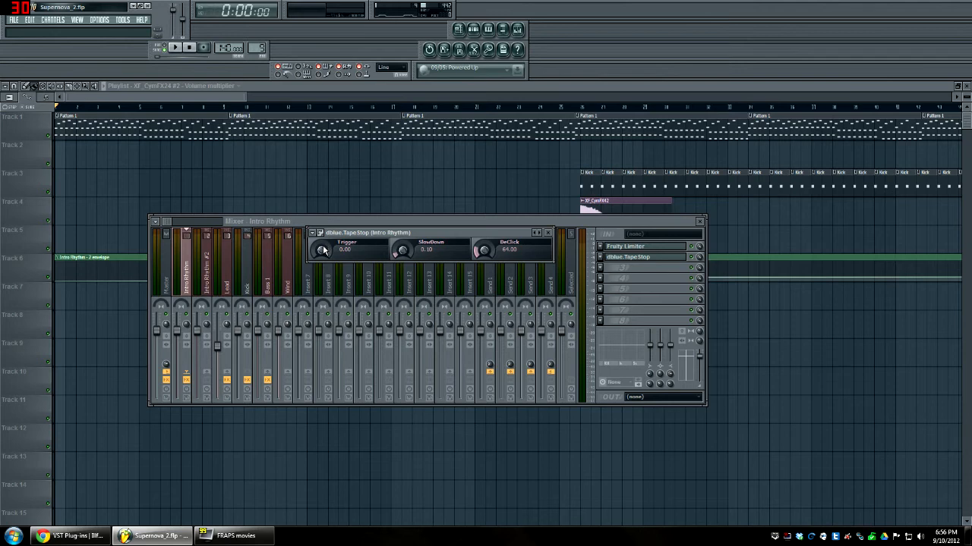
- Create an automation clip for TapeStop's Trigger parameter, keeping SlowDown at 0.10
drag(397, 232, 390, 235)
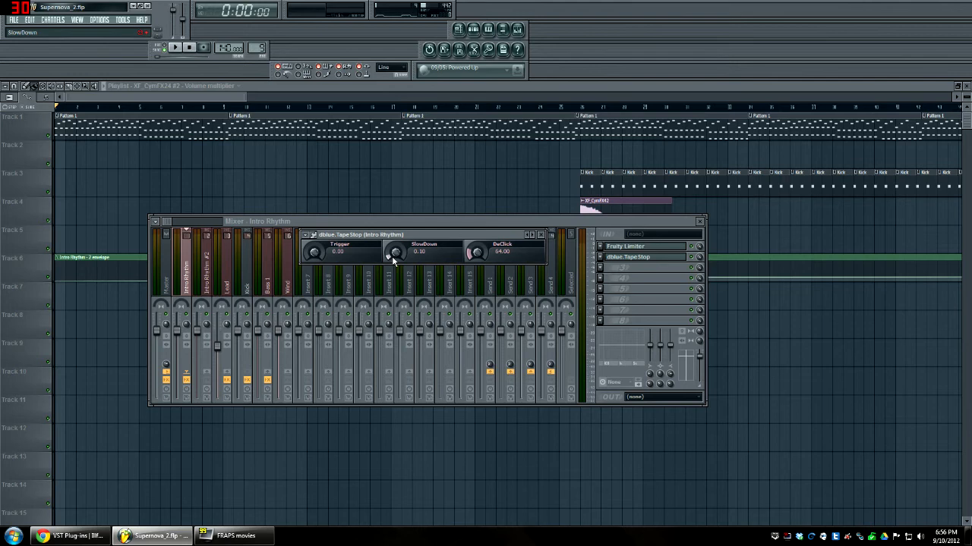
drag(395, 256, 396, 252)
mouse_move(313, 255)
mouse_down()
mouse_move(314, 182)
mouse_move(314, 255)
mouse_up()
right_click(314, 254)
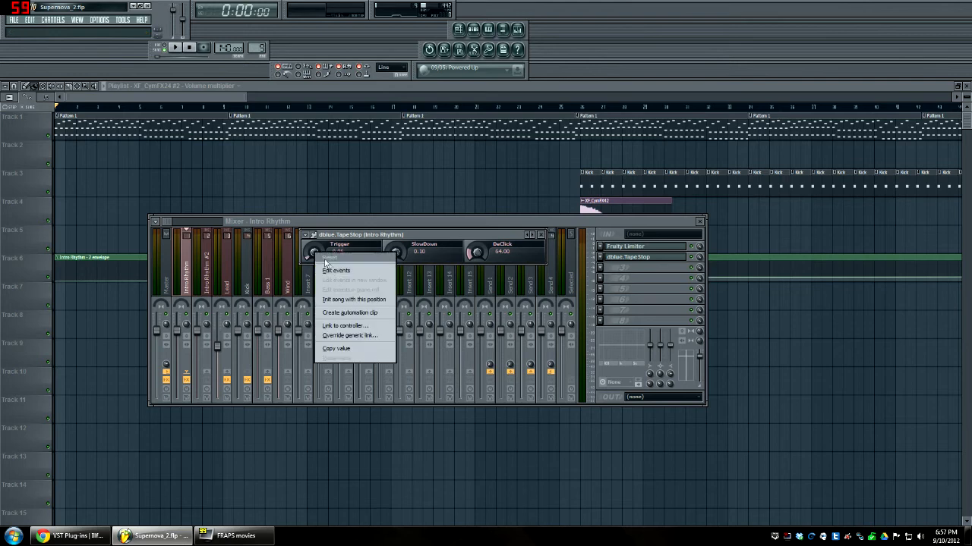
click(313, 252)
right_click(314, 254)
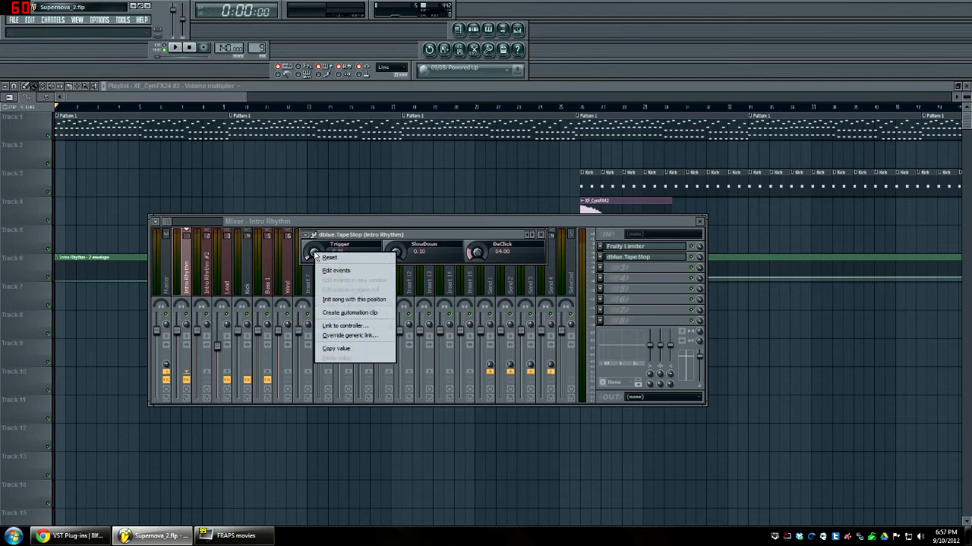
click(342, 313)
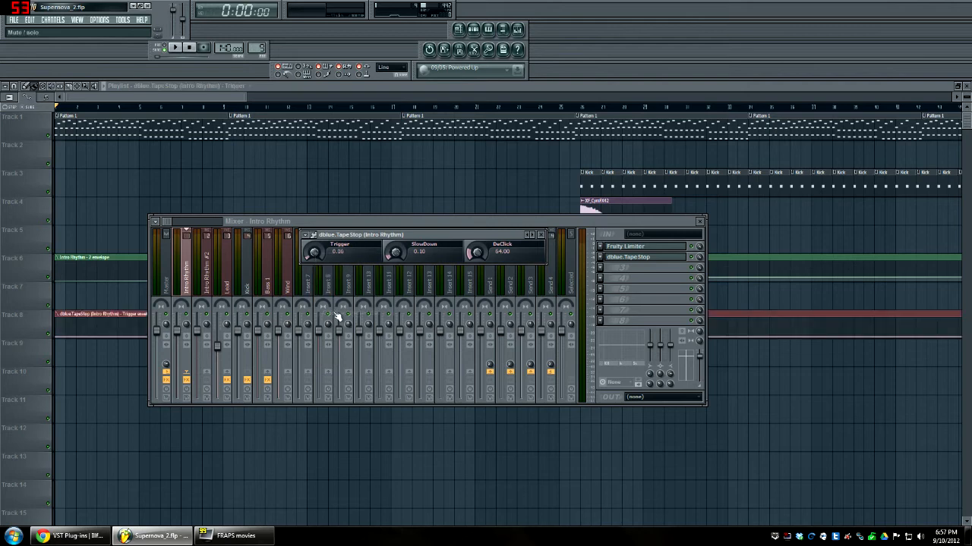
- Bring the playlist to the front and lower the start point of the Trigger automation clip on Track 8 to its minimum
drag(96, 312, 59, 314)
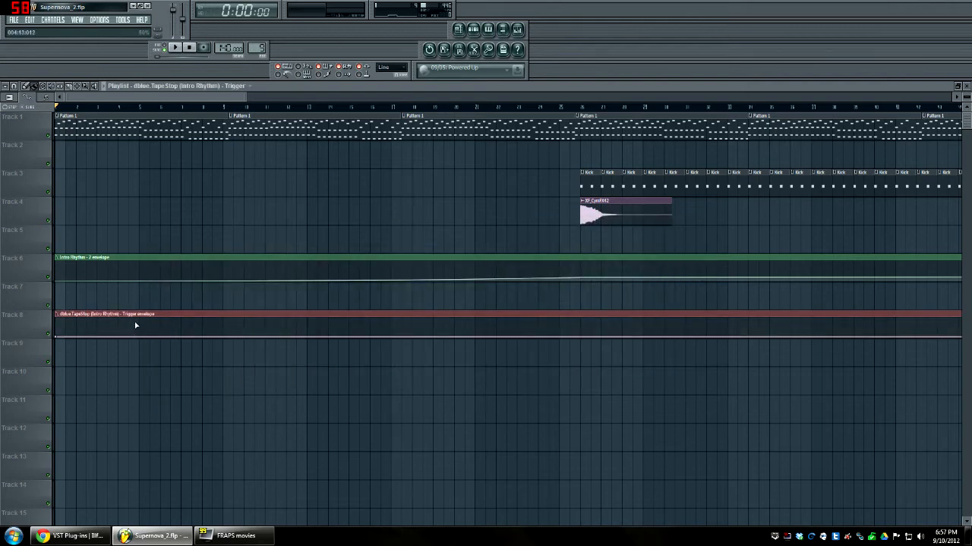
drag(162, 316, 85, 314)
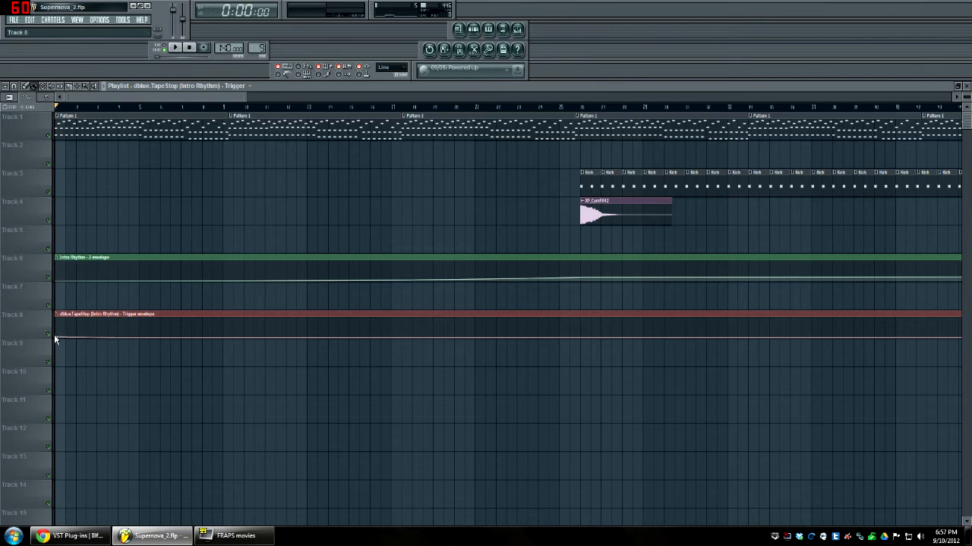
drag(57, 337, 56, 348)
- Delete the Trigger automation clip's far end point at the end of the song, and return to the clip's start
drag(195, 98, 941, 148)
right_click(444, 336)
click(456, 346)
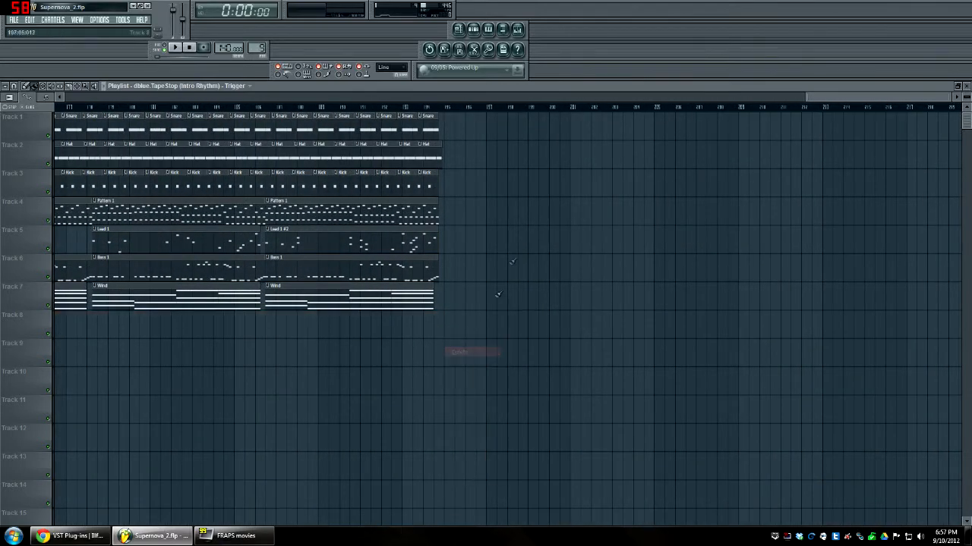
drag(802, 98, 31, 106)
- Move the shortened Trigger automation clip from Track 8 to Track 3 at about bar 15
mouse_move(101, 314)
mouse_down()
mouse_move(222, 312)
mouse_move(90, 313)
mouse_up()
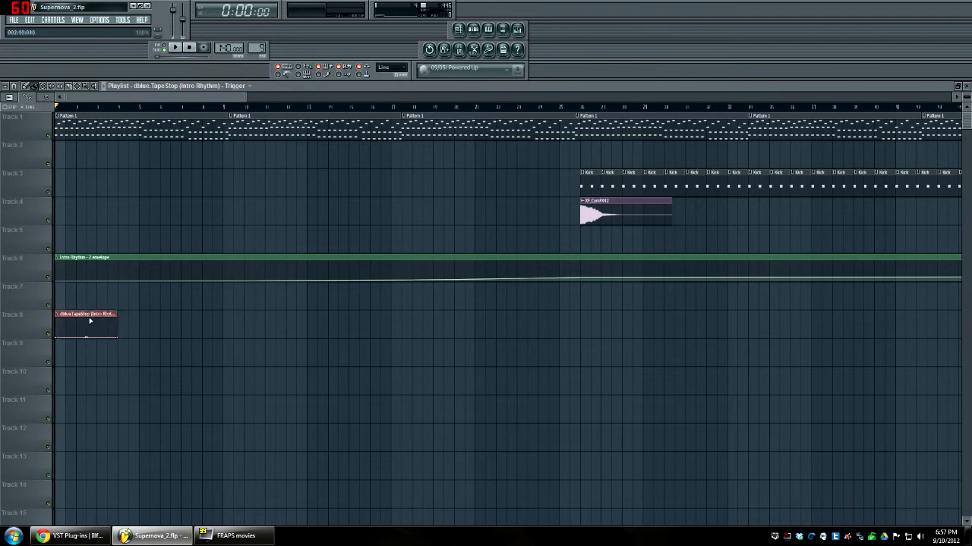
mouse_move(101, 312)
mouse_down()
mouse_move(171, 312)
mouse_move(86, 313)
mouse_up()
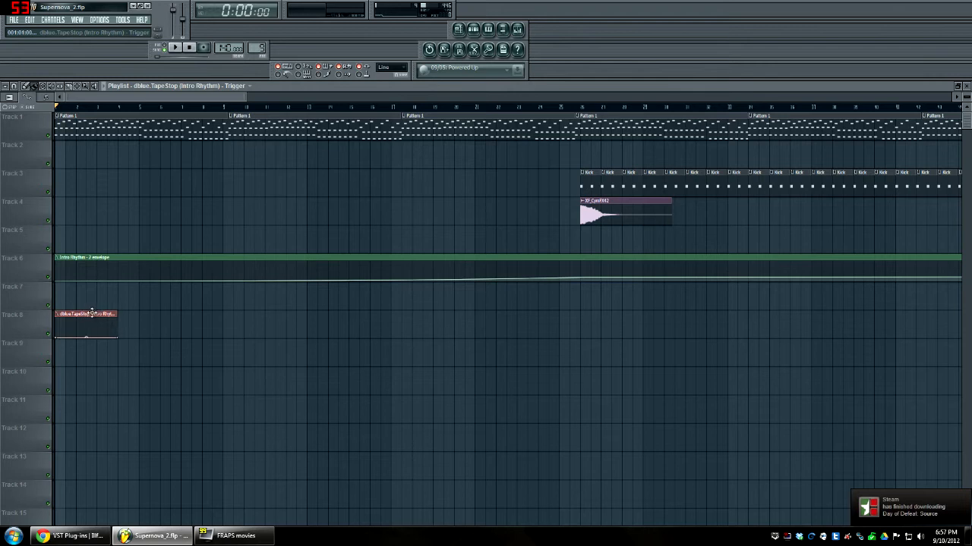
drag(88, 312, 65, 315)
drag(70, 316, 390, 159)
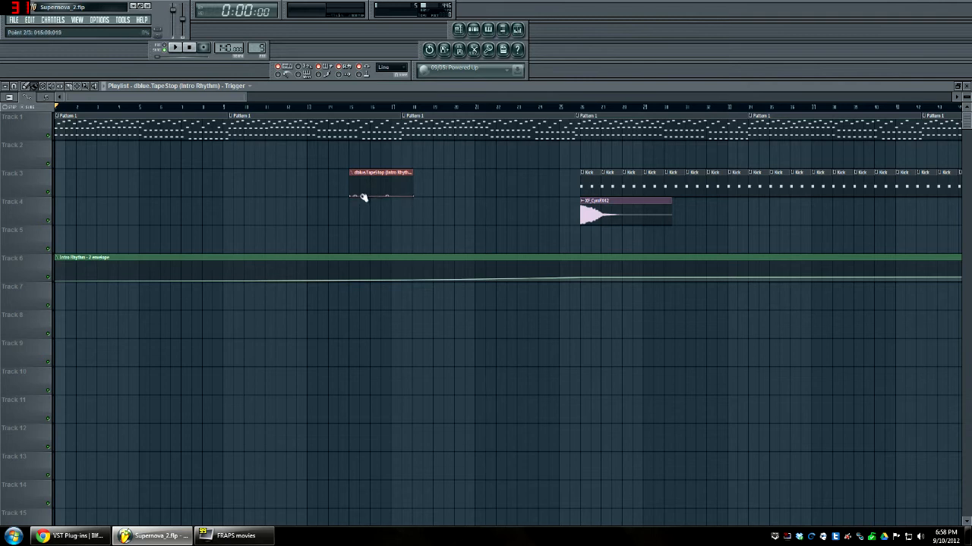
- Shape the Trigger automation into a rectangular pulse, rising sharply to maximum and dropping back to minimum, and shorten the clip's end
drag(360, 195, 385, 184)
drag(363, 183, 385, 204)
right_click(383, 191)
drag(392, 173, 387, 171)
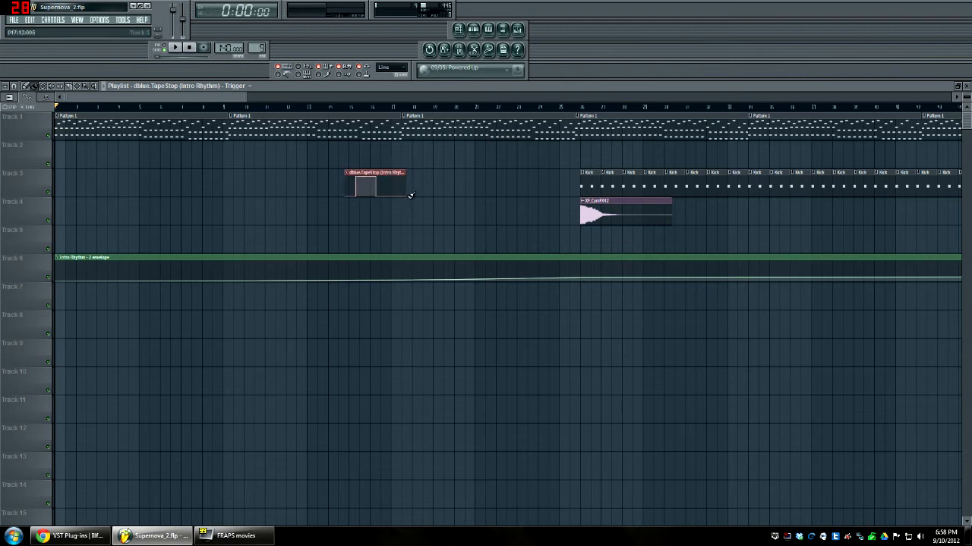
drag(408, 195, 371, 173)
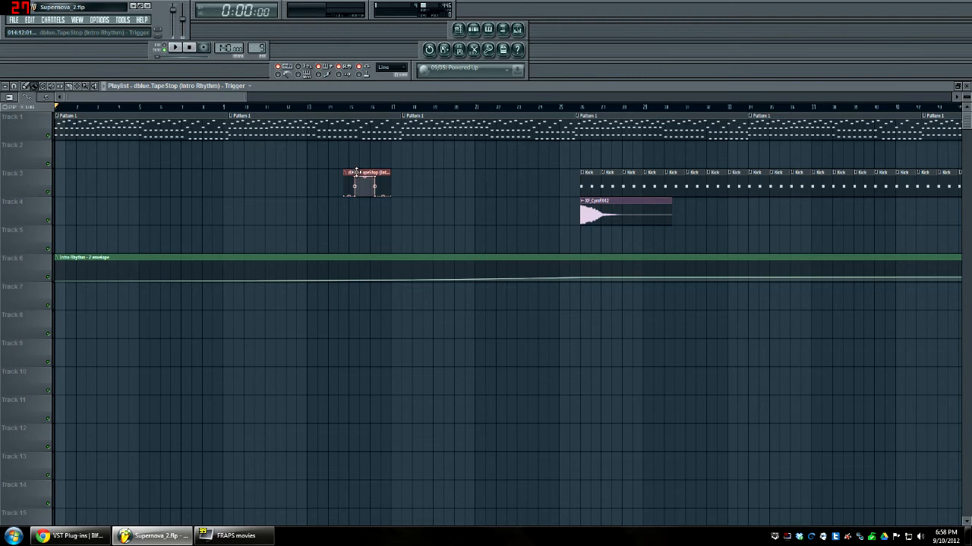
right_click(347, 196)
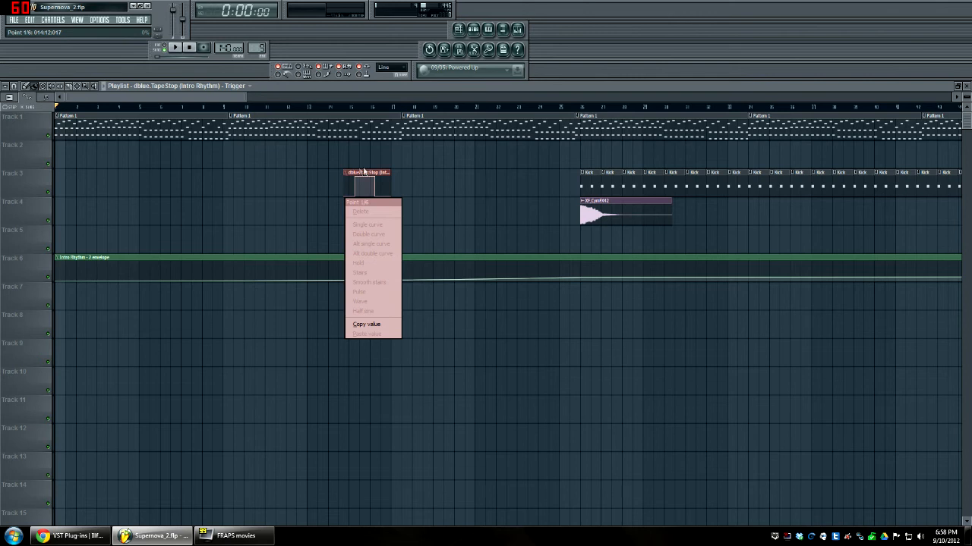
click(373, 176)
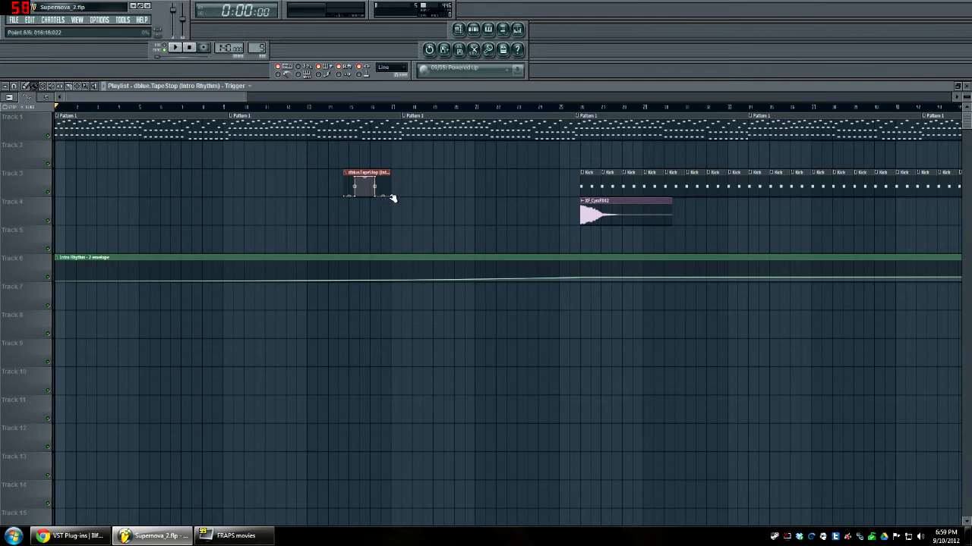
- Move the Trigger automation clip to Track 2 with its pulse starting at about bar 9, and play the song
drag(379, 173, 373, 172)
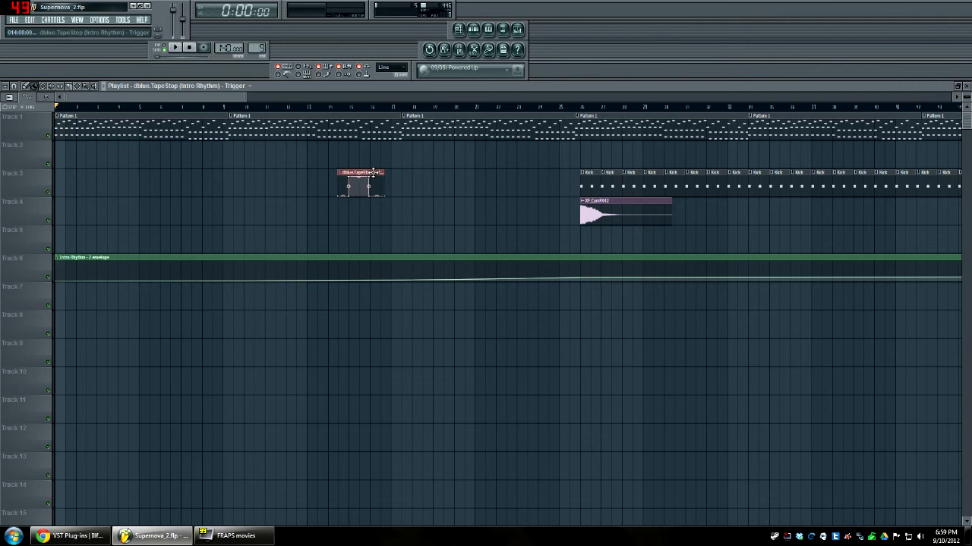
drag(372, 172, 247, 150)
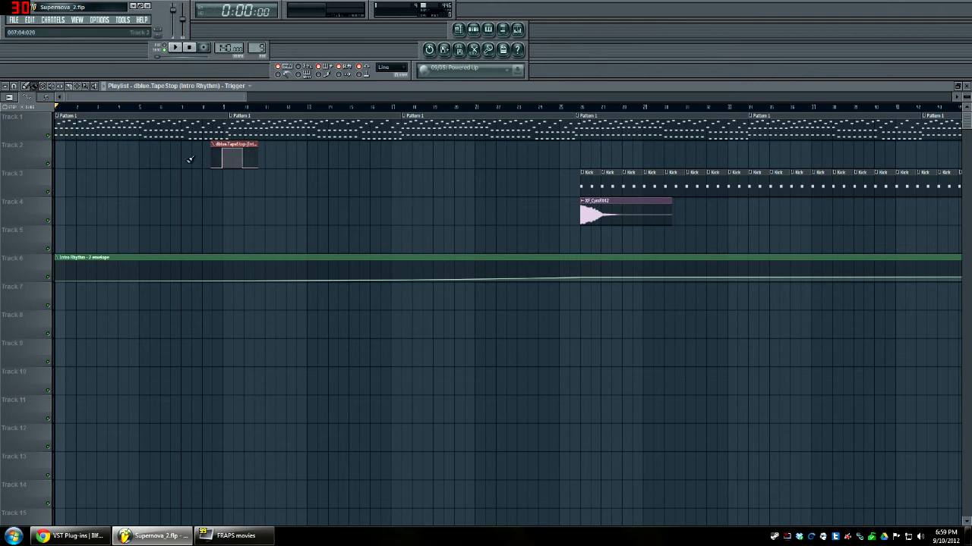
key(space)
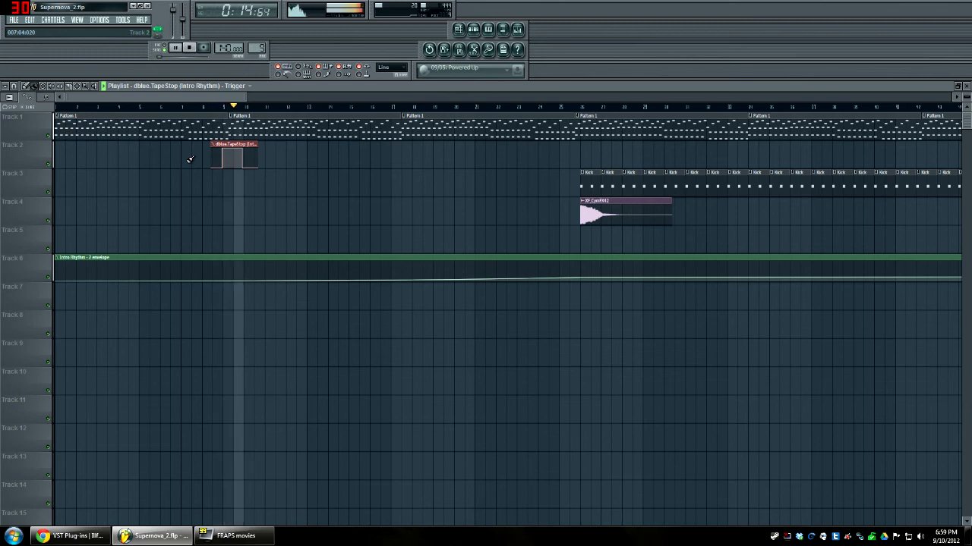
- Stop playback, delete the second Pattern 1 clip from Track 1, and move the Trigger automation clip earlier so its pulse starts just after bar 8
key(space)
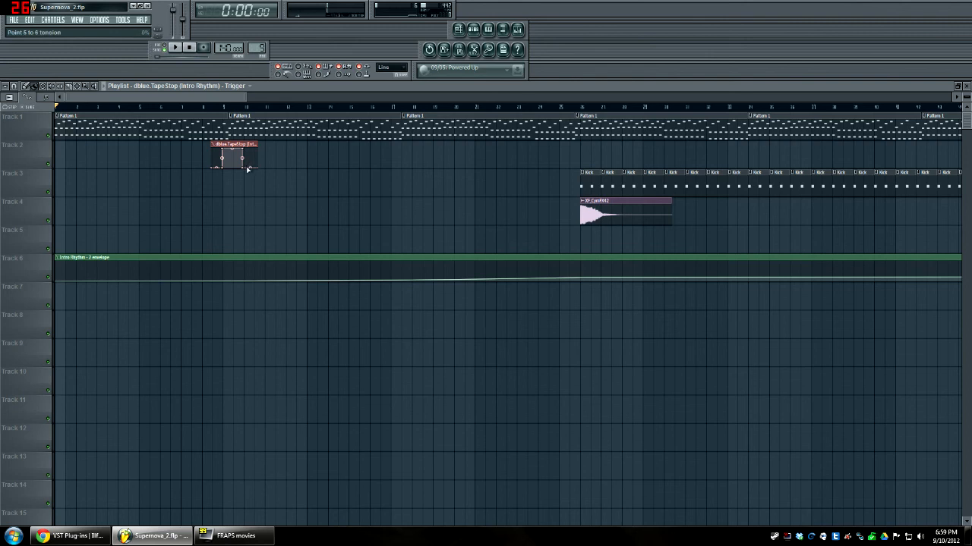
drag(252, 144, 252, 143)
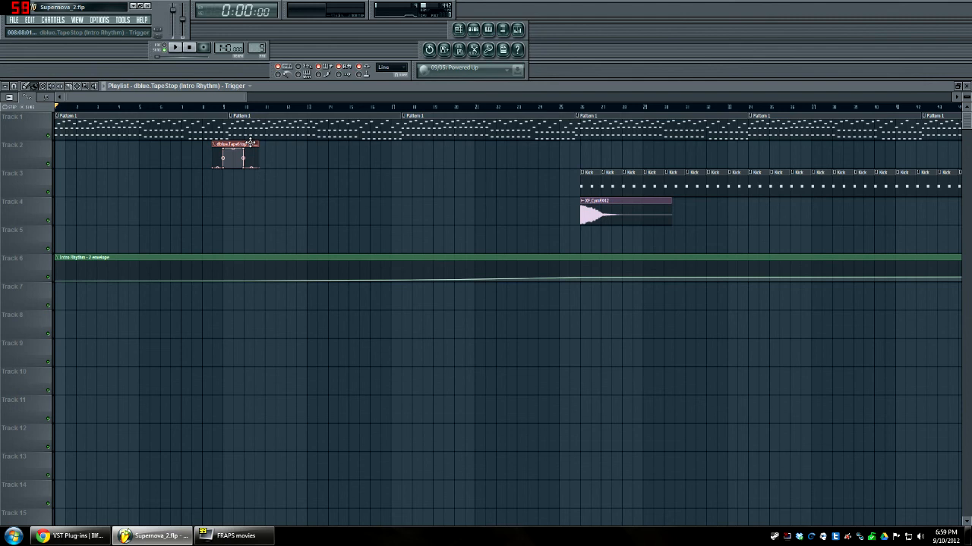
right_click(338, 129)
drag(234, 143, 217, 144)
- Open the Intro Rhythm notes of the first Pattern 1 clip in the piano roll, and return to the playlist
double_click(149, 123)
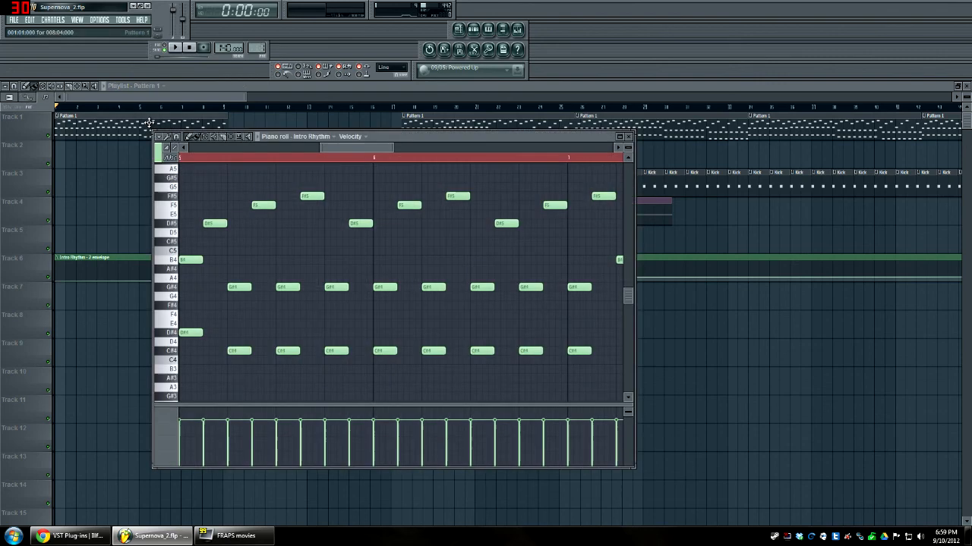
drag(410, 137, 393, 139)
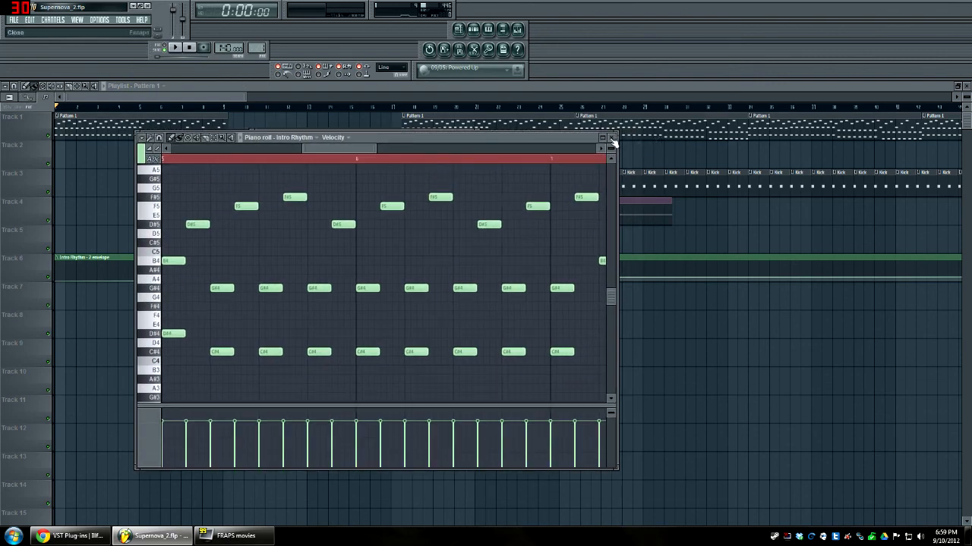
click(611, 138)
key(F6)
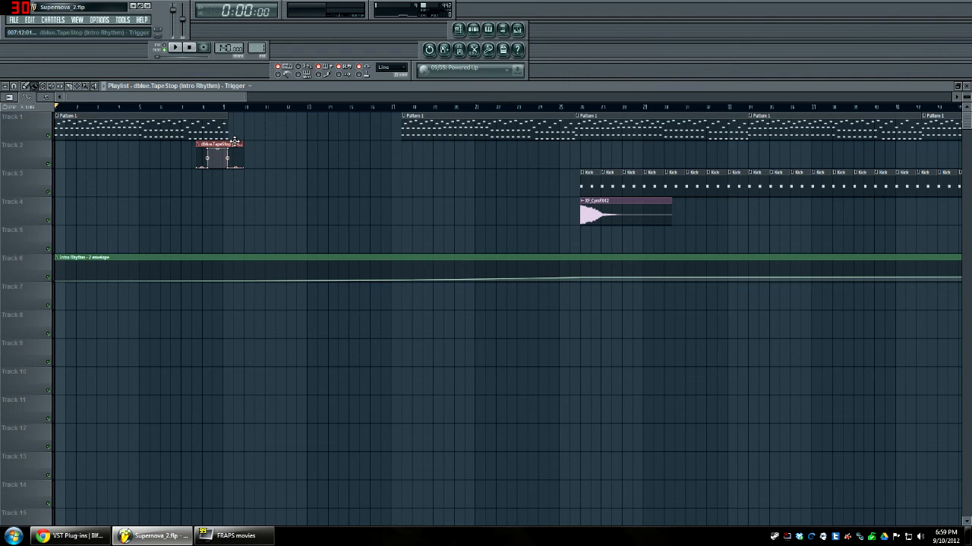
- Undo the recent playlist edits to restore the second Pattern 1 clip on Track 1, and delete the Trigger automation clip from Track 2
right_click(235, 144)
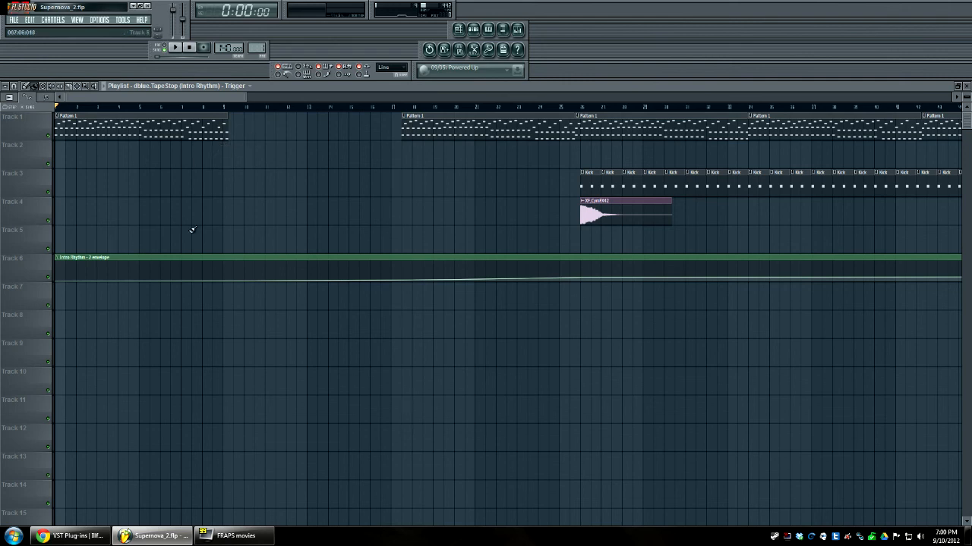
key(ctrl+alt+z)
key(ctrl+alt+z)
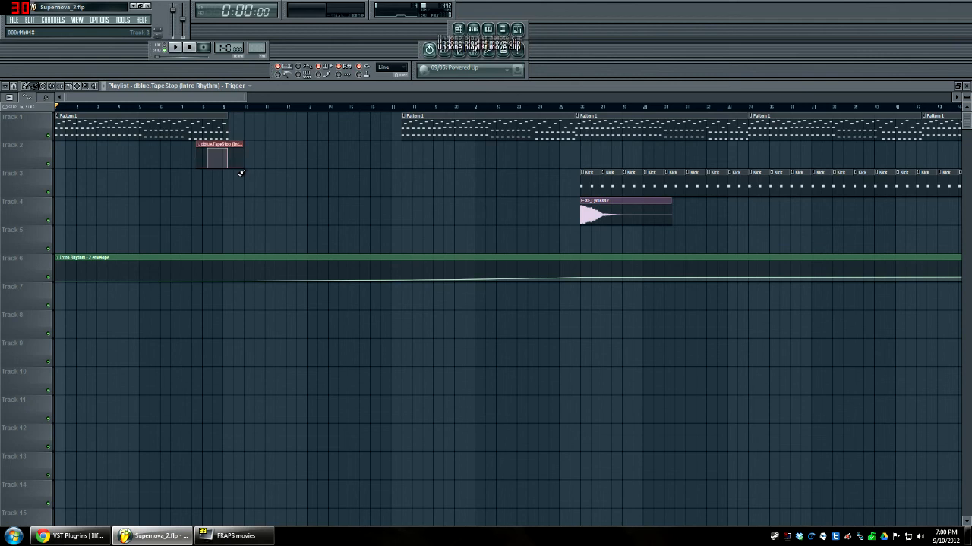
right_click(232, 155)
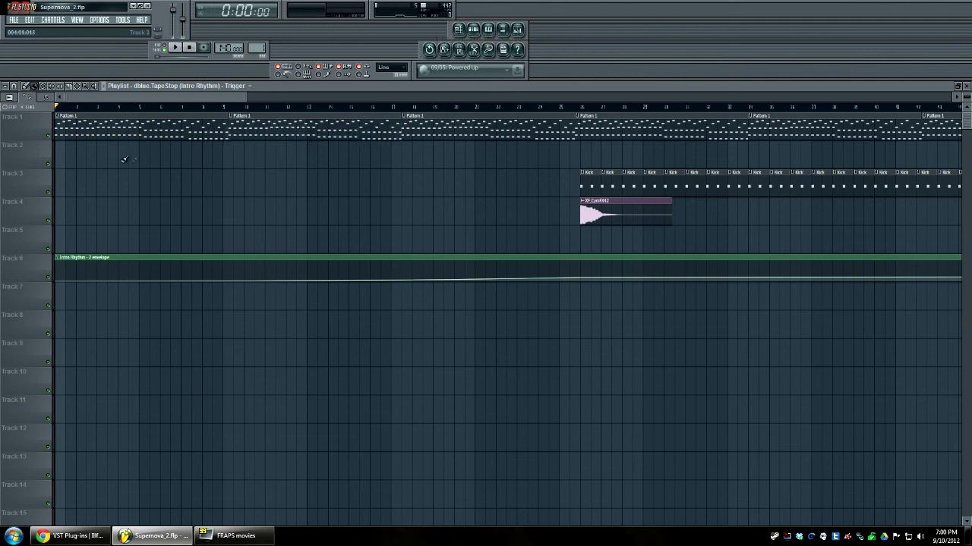